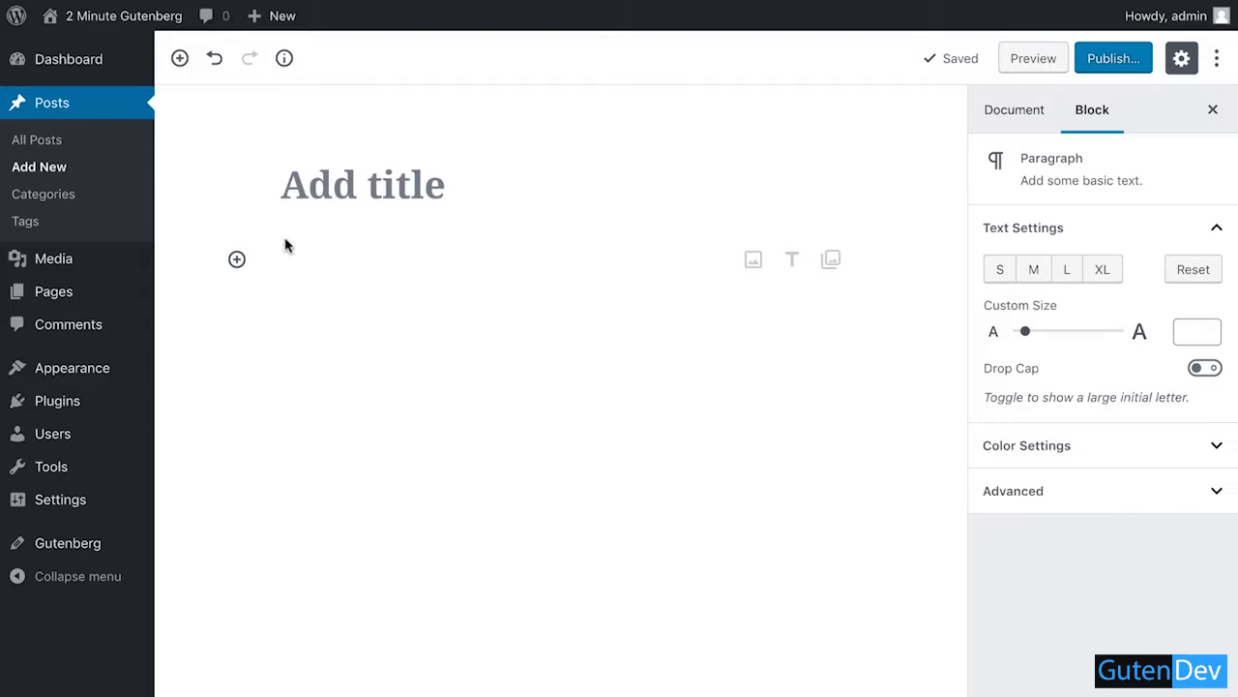
Step: Enter "This is a title!" as the post title and move on to the content area
{"action": "left_click", "coordinate": [383, 189]}
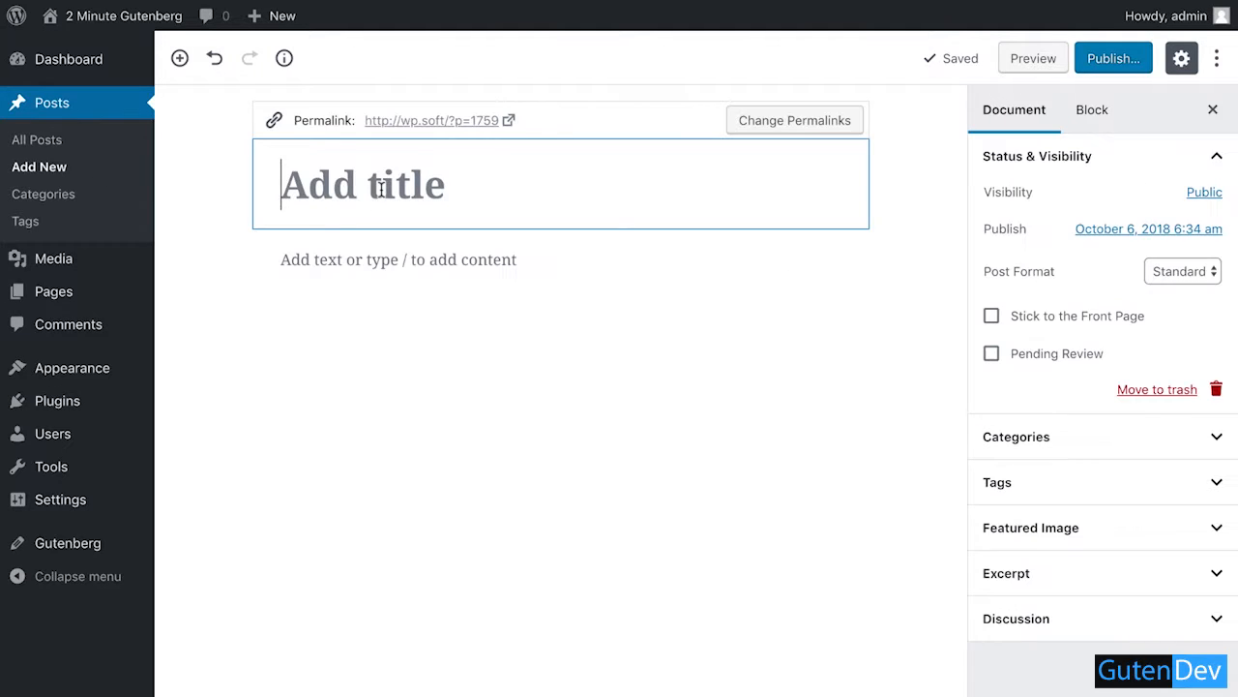
{"action": "type", "text": "This is a ti"}
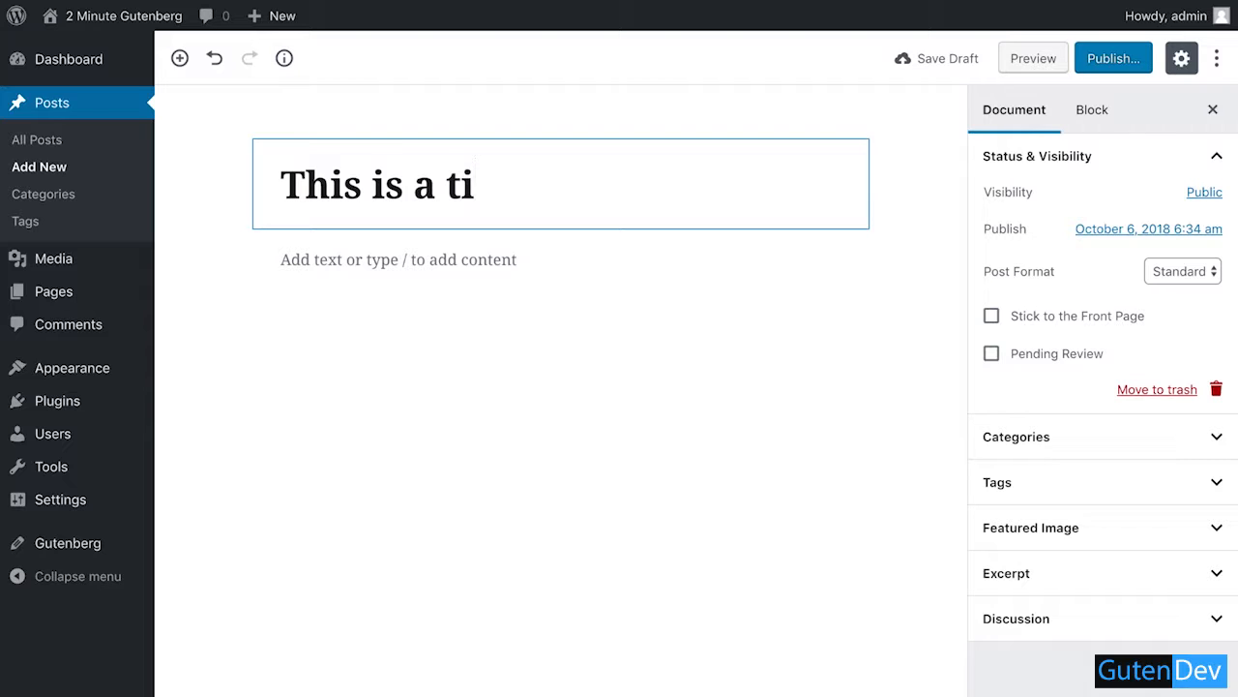
{"action": "type", "text": "tle!"}
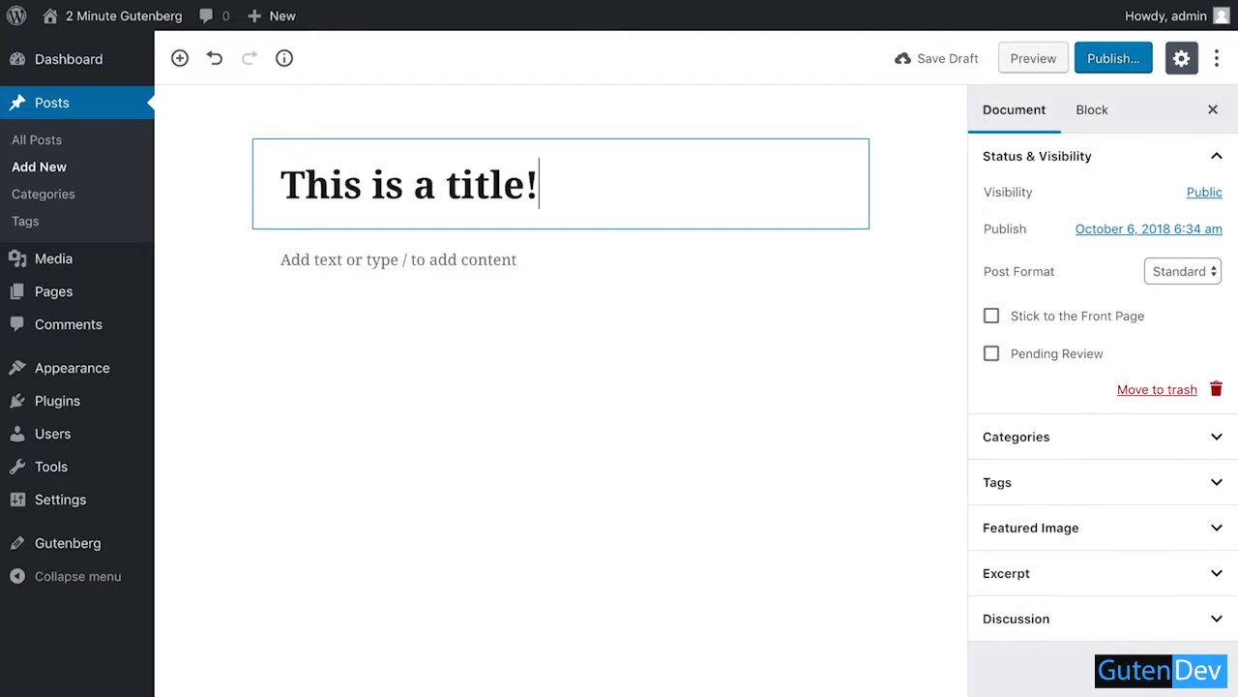
{"action": "key", "text": "Return"}
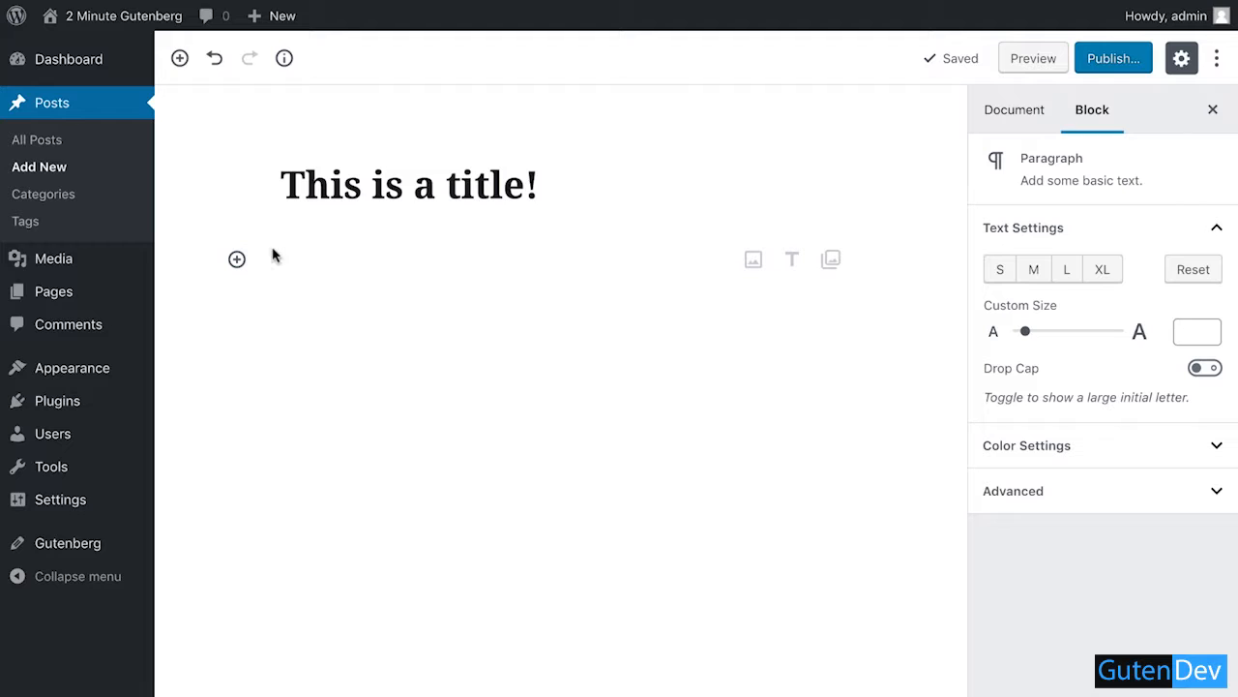
Step: Search the available blocks for "para" and insert a Paragraph block below the title
{"action": "left_click", "coordinate": [238, 259]}
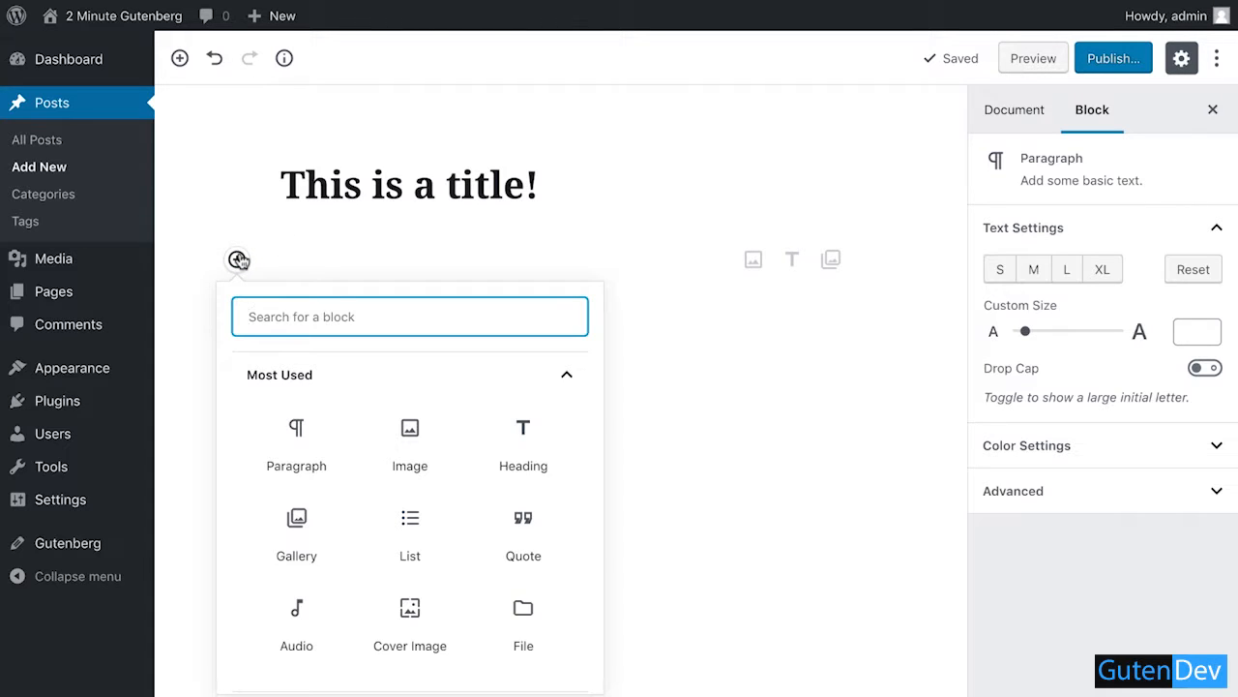
{"action": "type", "text": "para"}
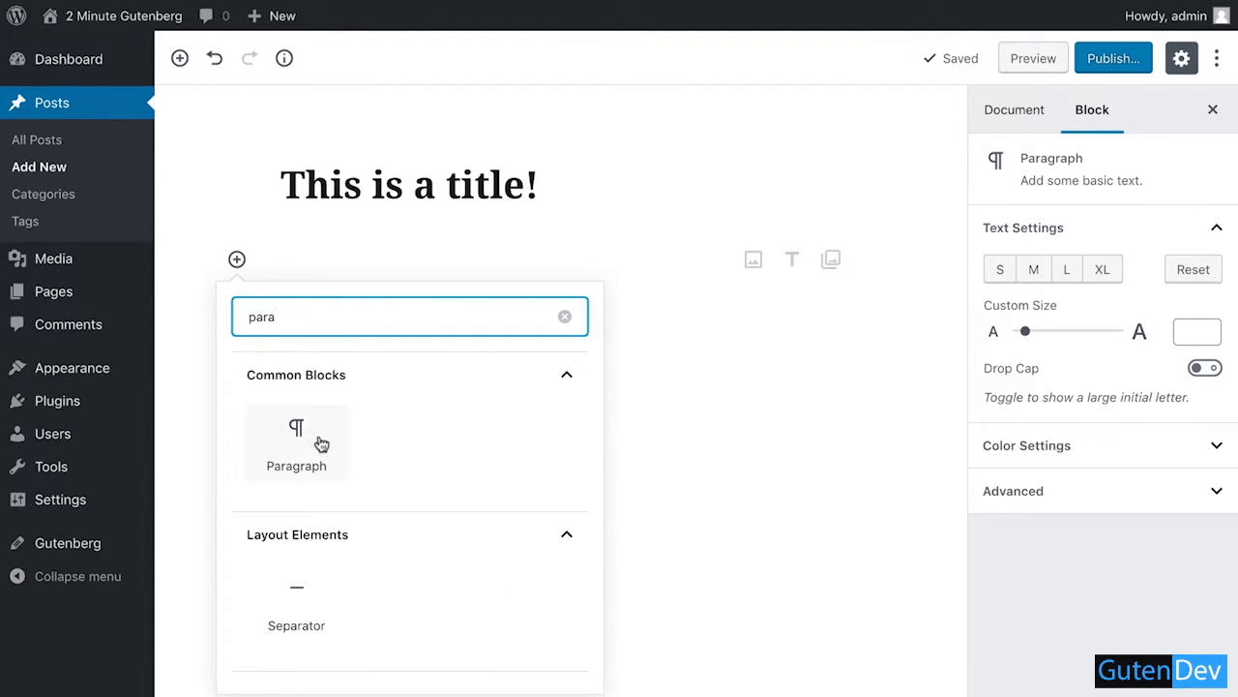
{"action": "left_click", "coordinate": [306, 429]}
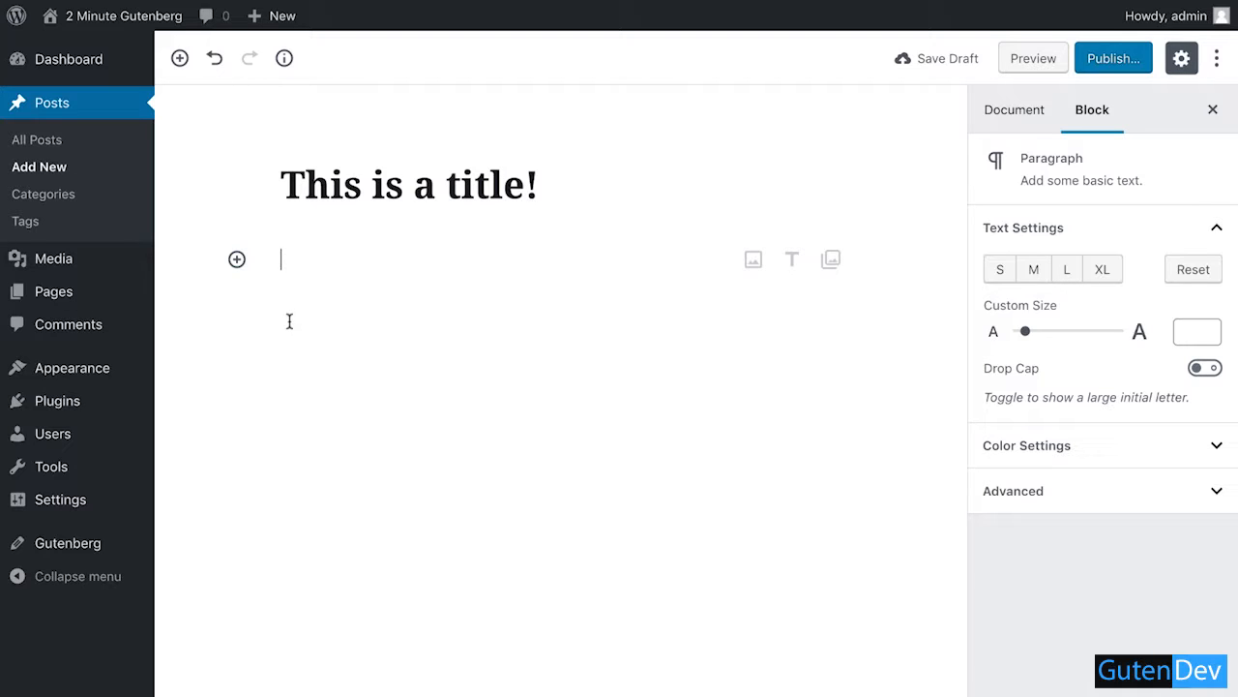
Step: Insert the Paragraph block again, once from the Common Blocks category and once from the editor's main block inserter
{"action": "left_click", "coordinate": [237, 259]}
{"action": "scroll", "coordinate": [345, 455], "scroll_direction": "down", "scroll_amount": 5}
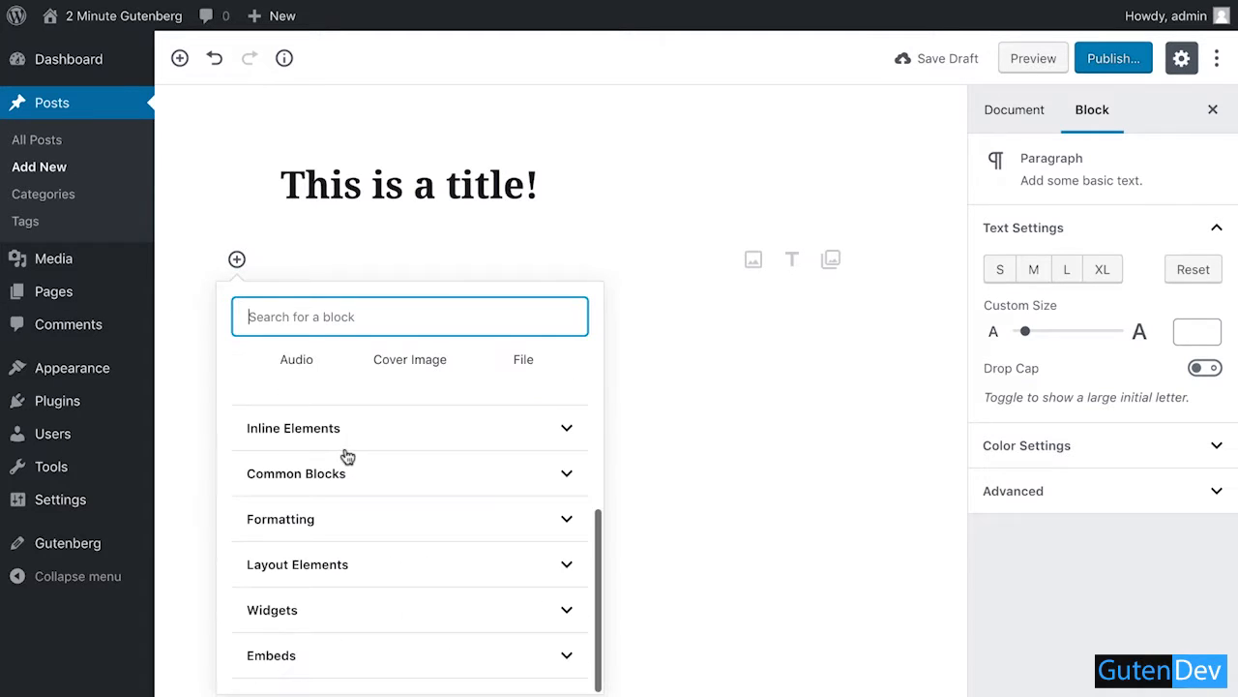
{"action": "left_click", "coordinate": [314, 474]}
{"action": "left_click", "coordinate": [312, 474]}
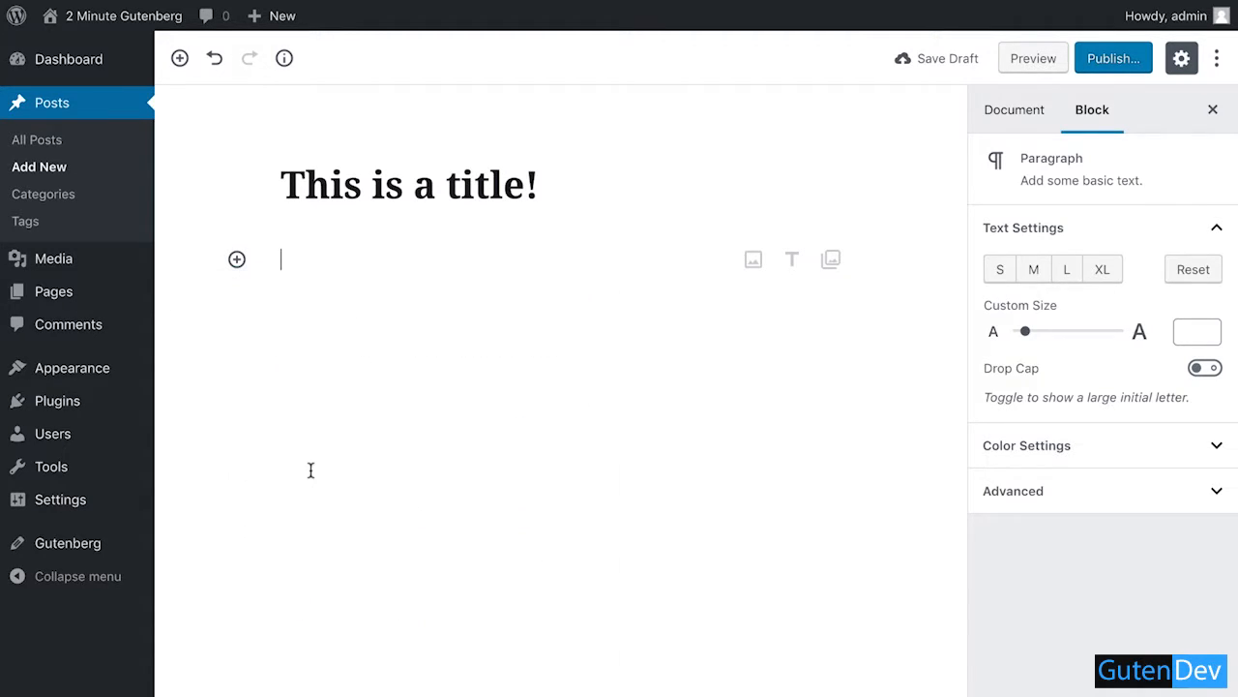
{"action": "left_click", "coordinate": [180, 60]}
{"action": "left_click", "coordinate": [241, 228]}
Step: Write "This is a paragraph" and, on a new line, "I can format it any way I want;" in the paragraph
{"action": "type", "text": "This"}
{"action": "type", "text": "This is a"}
{"action": "type", "text": " paragraph"}
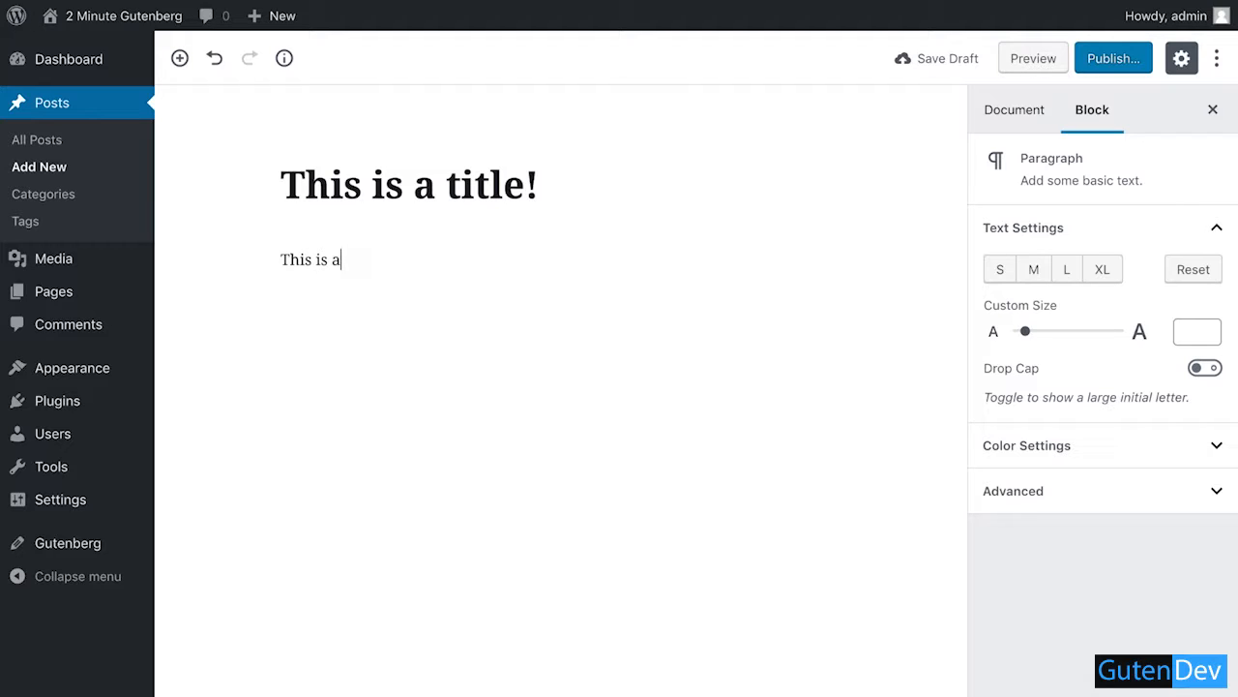
{"action": "key", "text": "Return"}
{"action": "type", "text": "I can "}
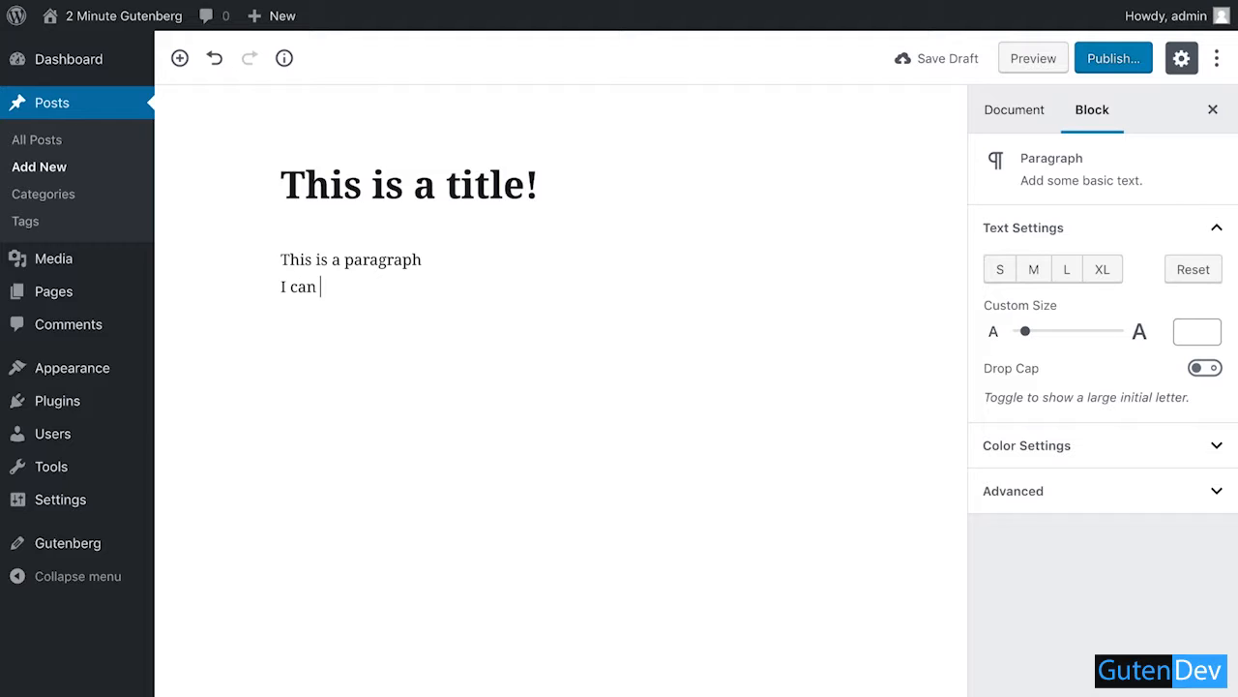
{"action": "type", "text": "format"}
{"action": "type", "text": " it any"}
{"action": "type", "text": " way I "}
{"action": "type", "text": "want"}
Step: Add three lines to the paragraph: "Make it Bold", "Make it Italic" and "Make it aligned to the center"
{"action": "type", "text": "Make "}
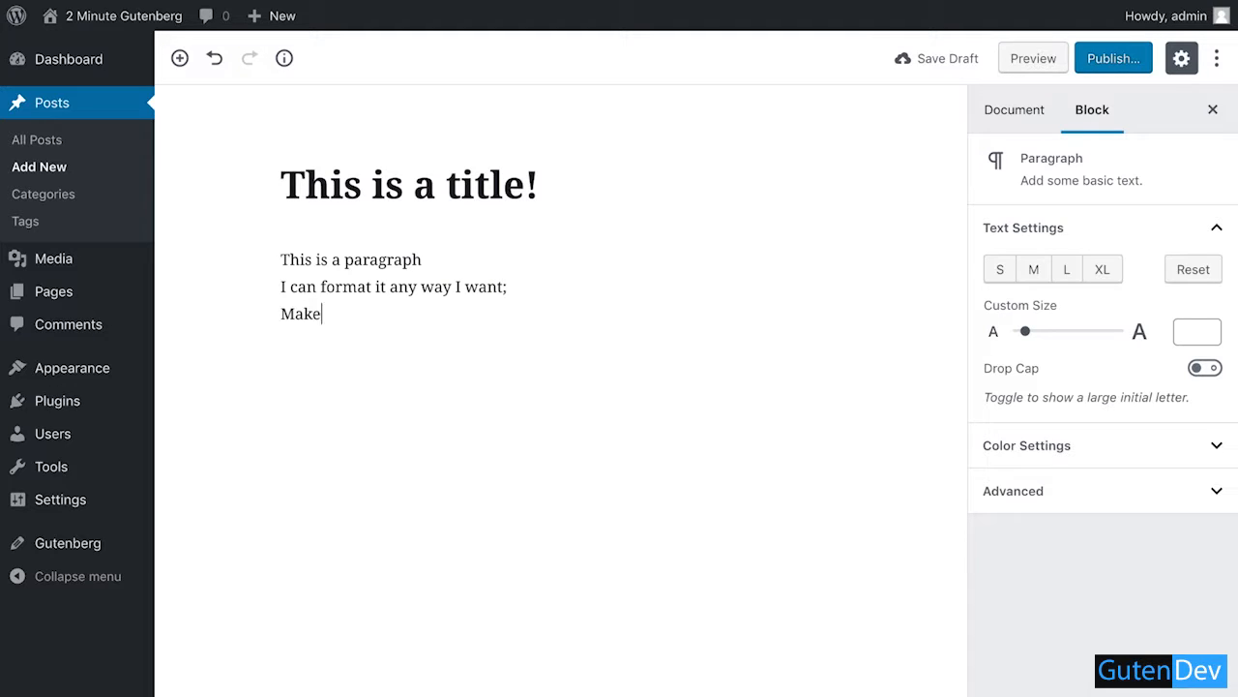
{"action": "type", "text": "it Bold"}
{"action": "type", "text": "Make "}
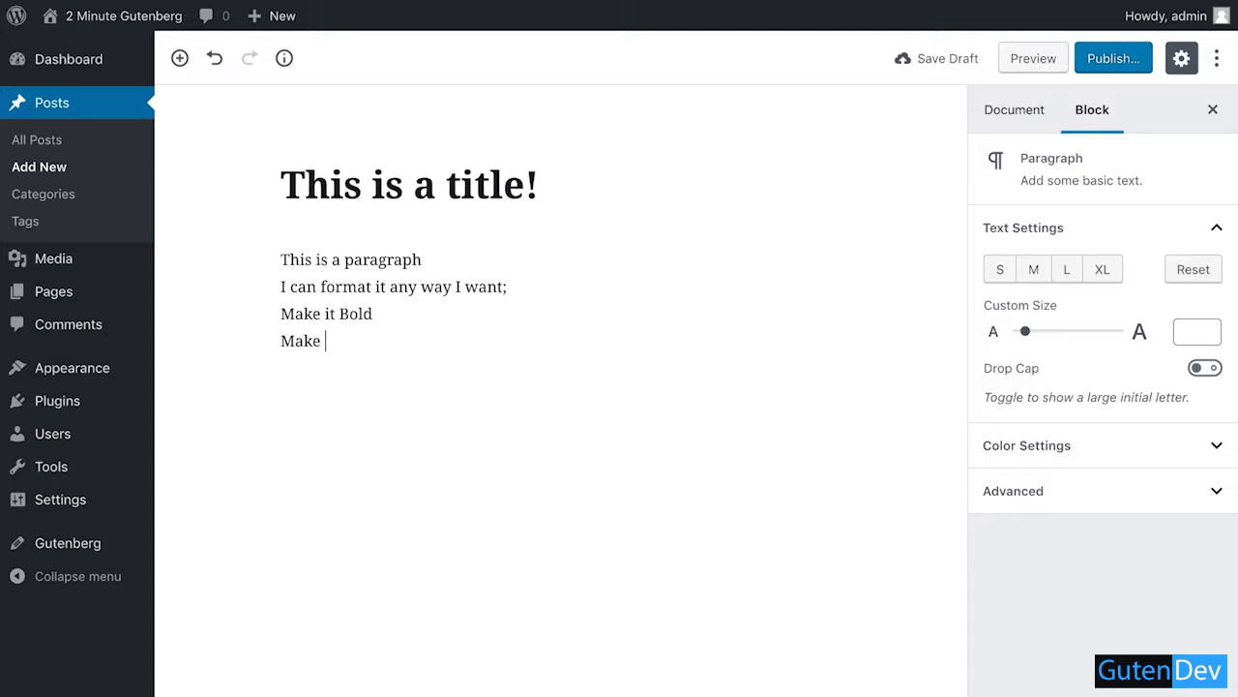
{"action": "type", "text": "it Itali"}
{"action": "type", "text": "c "}
{"action": "type", "text": "Make i"}
{"action": "type", "text": "t "}
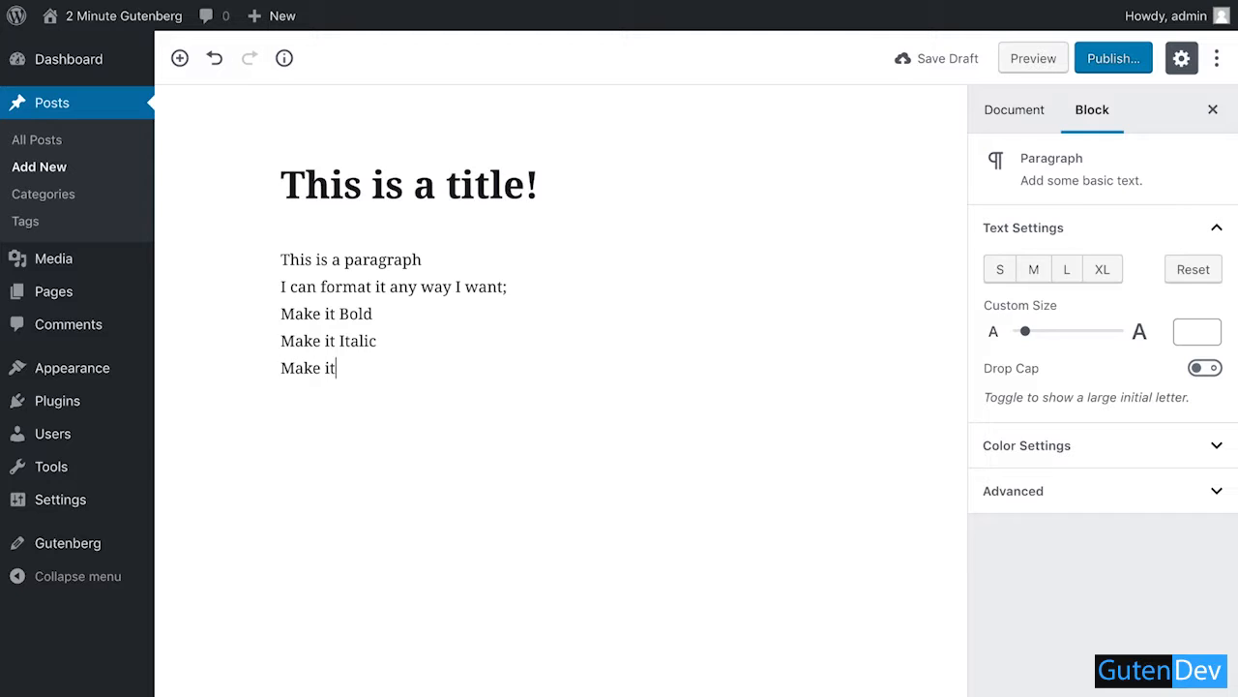
{"action": "type", "text": "aligned to the center"}
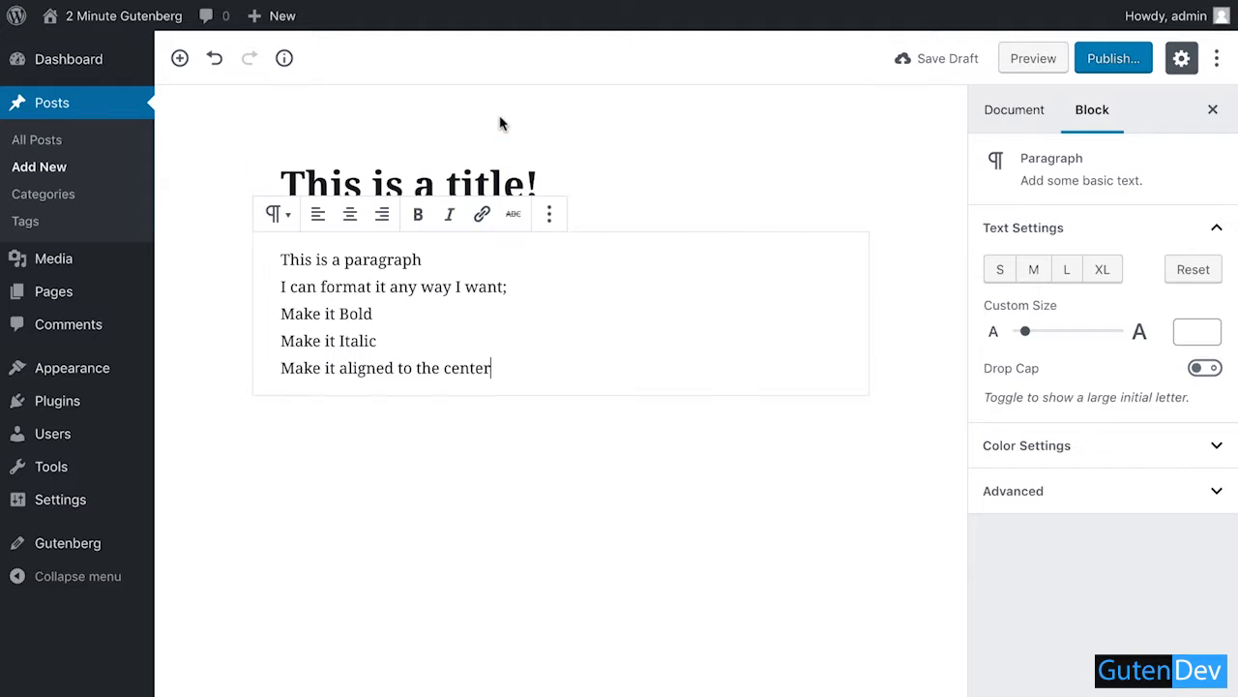
Step: Make the line "Make it Bold" bold and italicize "it Italic" in the line below it
{"action": "left_click", "coordinate": [433, 259]}
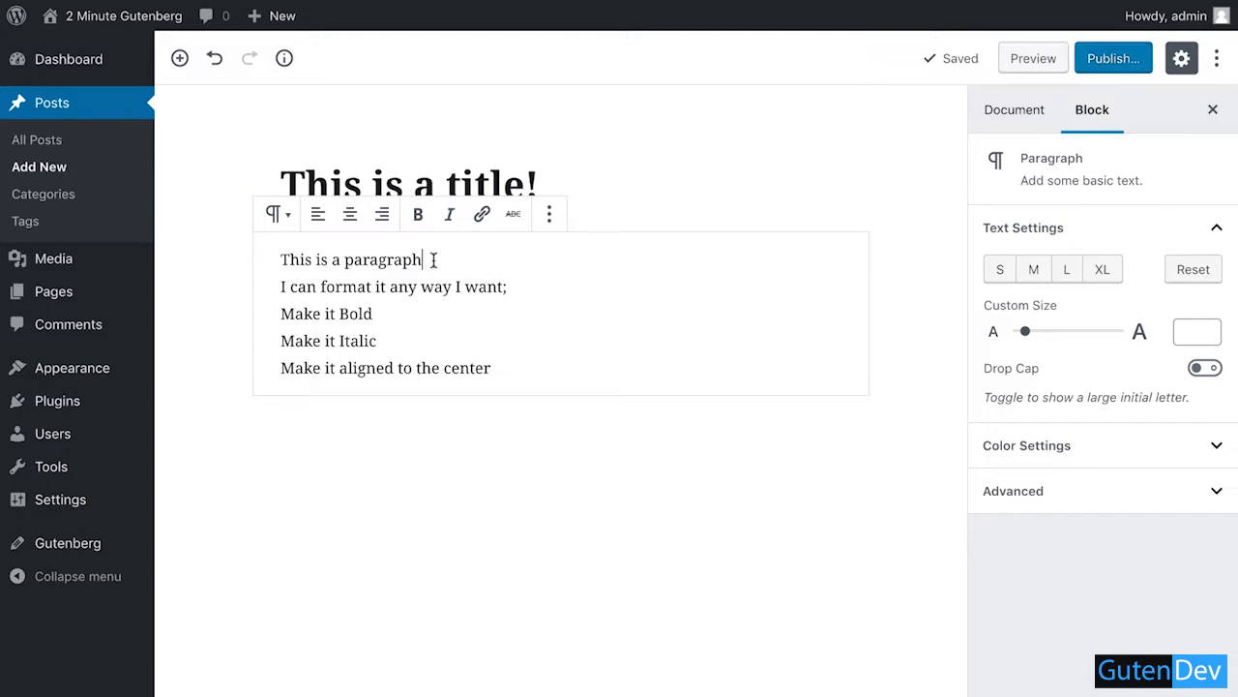
{"action": "left_click_drag", "start_coordinate": [377, 316], "coordinate": [286, 316]}
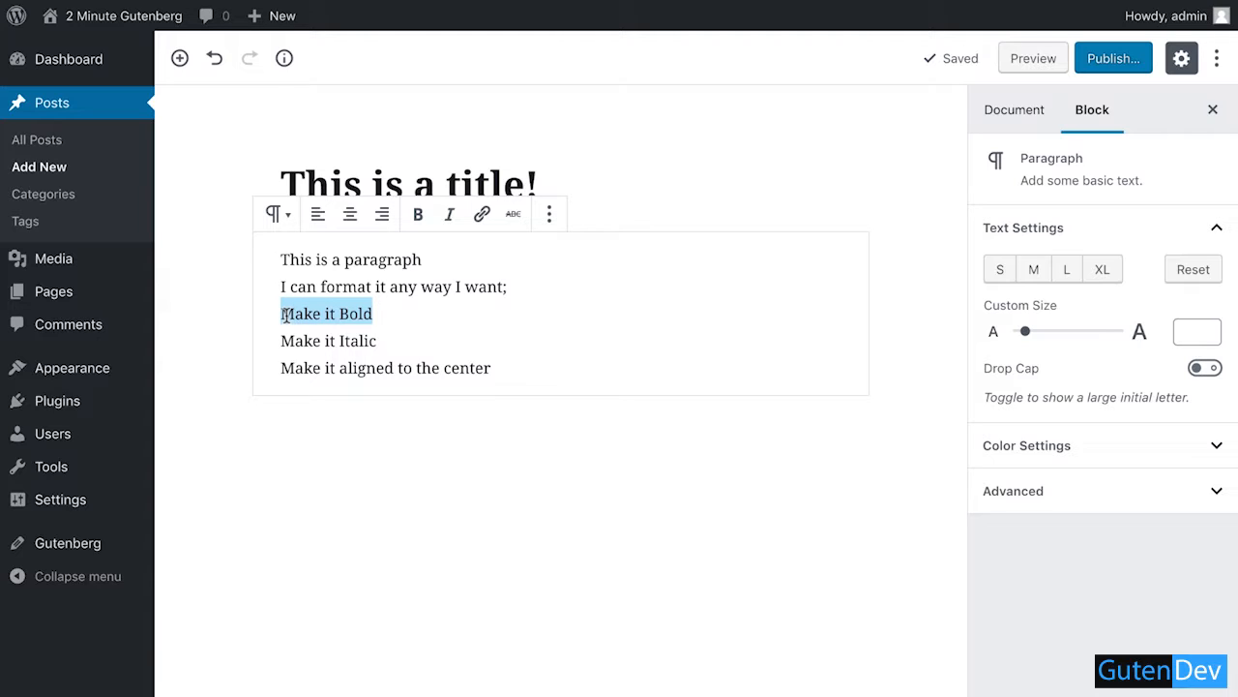
{"action": "left_click", "coordinate": [418, 215]}
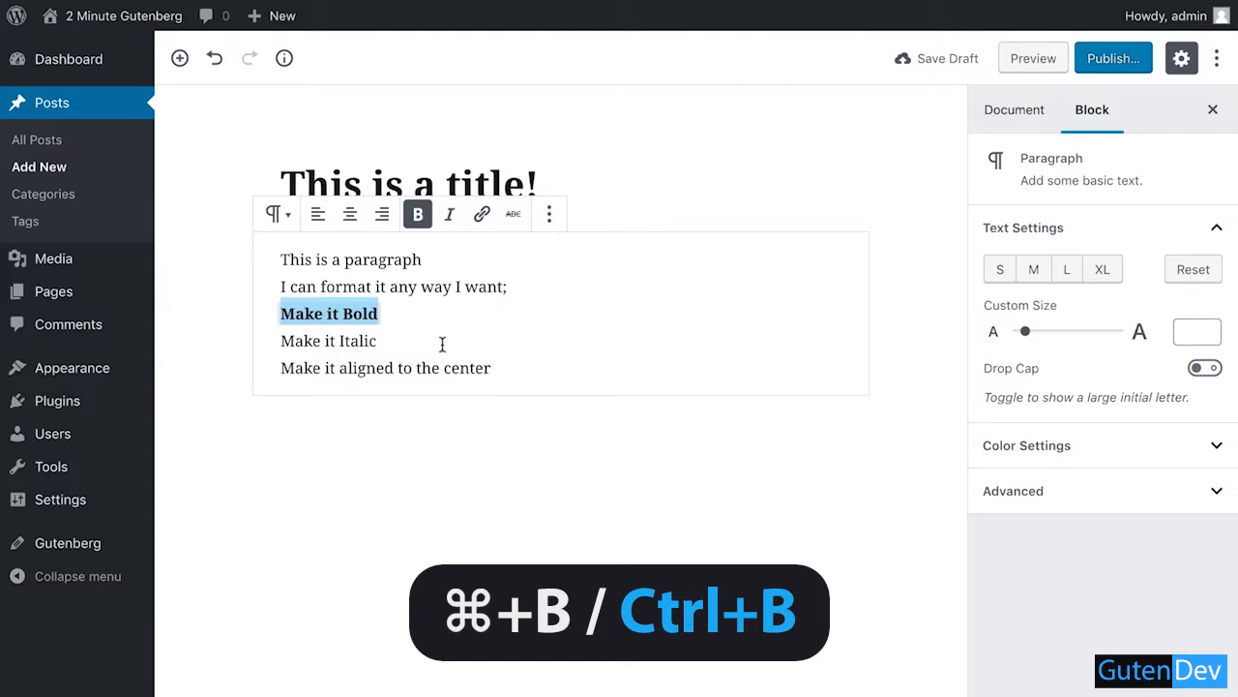
{"action": "key", "text": "ctrl+b"}
{"action": "key", "text": "ctrl+b"}
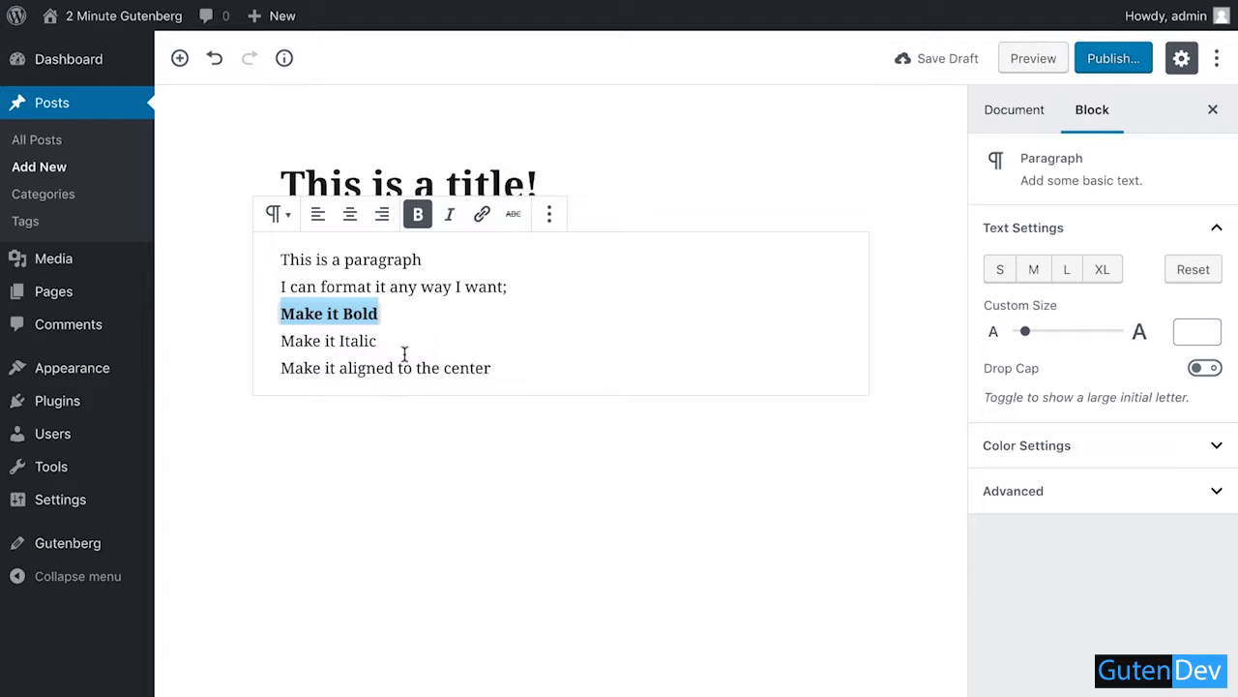
{"action": "left_click_drag", "start_coordinate": [388, 346], "coordinate": [282, 338]}
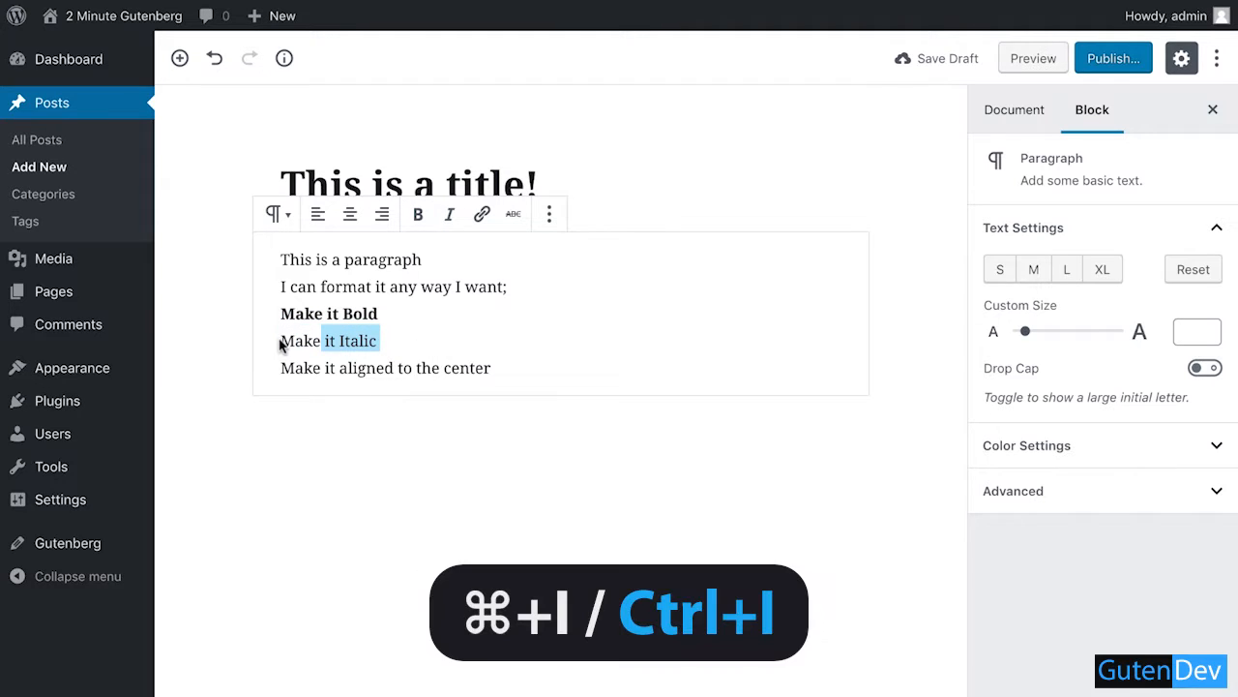
{"action": "key", "text": "ctrl+i"}
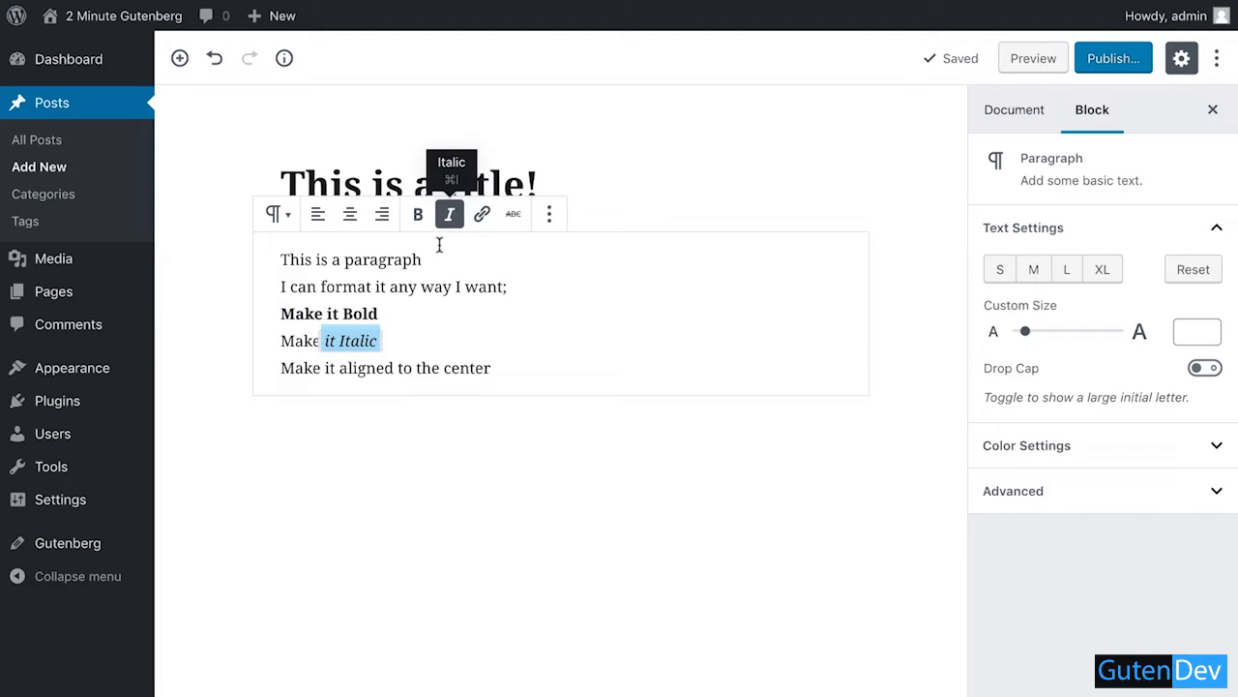
Step: Center-align the paragraph and add an empty line after "Make it aligned to the center"
{"action": "left_click_drag", "start_coordinate": [510, 369], "coordinate": [268, 374]}
{"action": "left_click", "coordinate": [269, 372]}
{"action": "left_click_drag", "start_coordinate": [281, 366], "coordinate": [484, 380]}
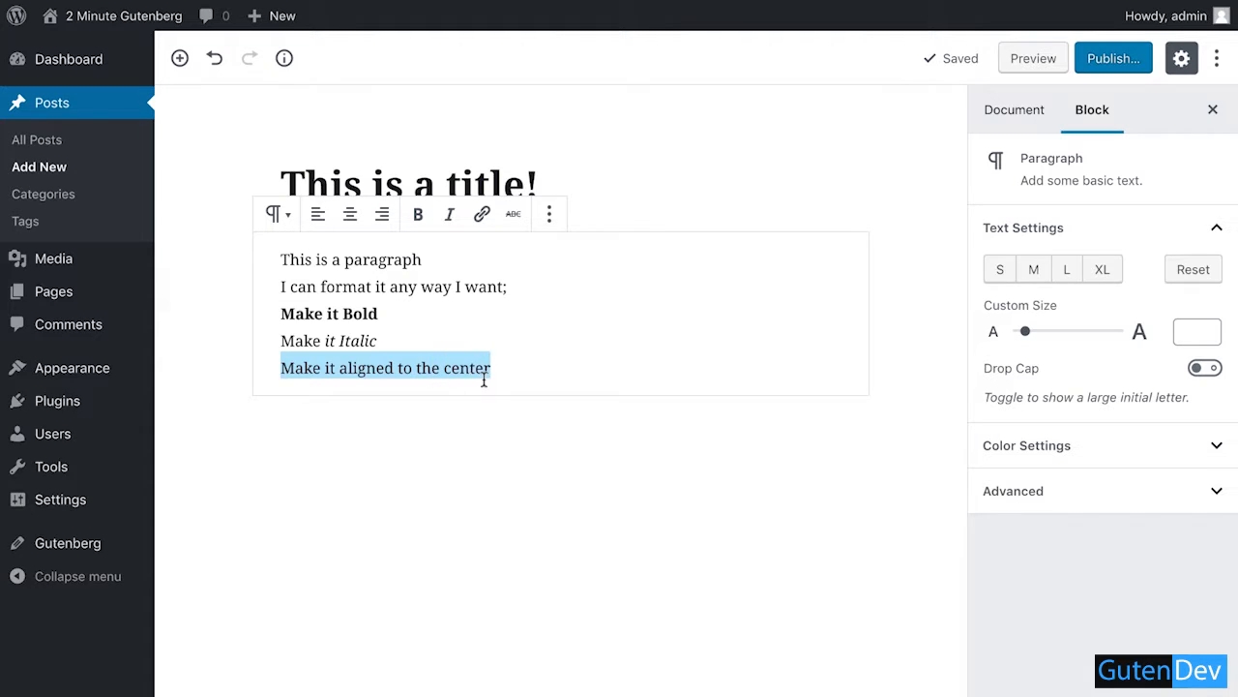
{"action": "left_click", "coordinate": [350, 216]}
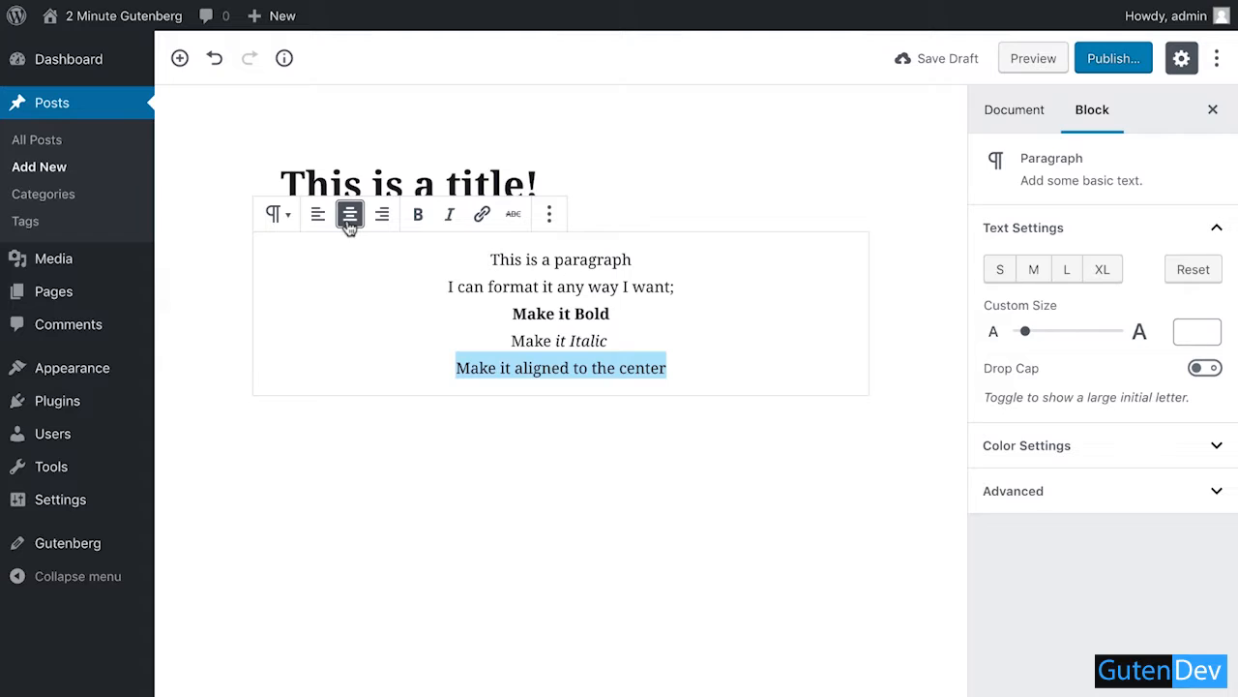
{"action": "left_click", "coordinate": [686, 368]}
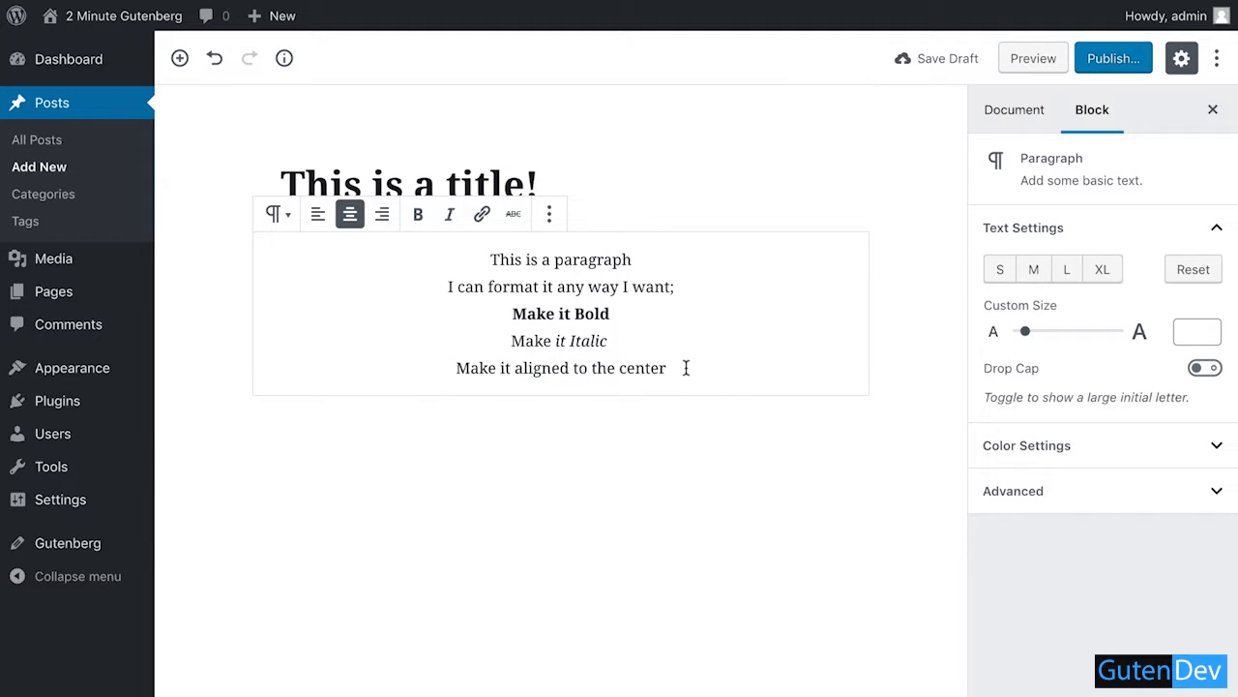
{"action": "key", "text": "shift+Return"}
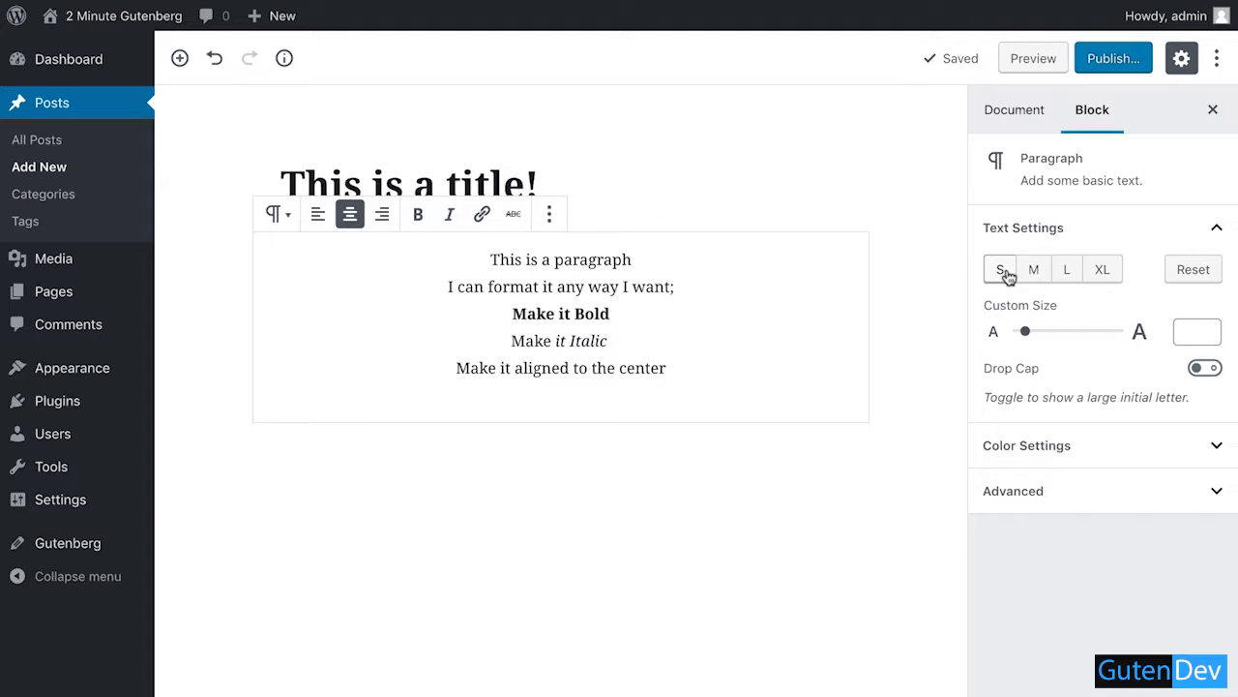
Step: Set the paragraph's text size to 48 after trying the S, M, L and XL presets, and toggle the drop cap on and off
{"action": "left_click", "coordinate": [1006, 276]}
{"action": "left_click", "coordinate": [1033, 273]}
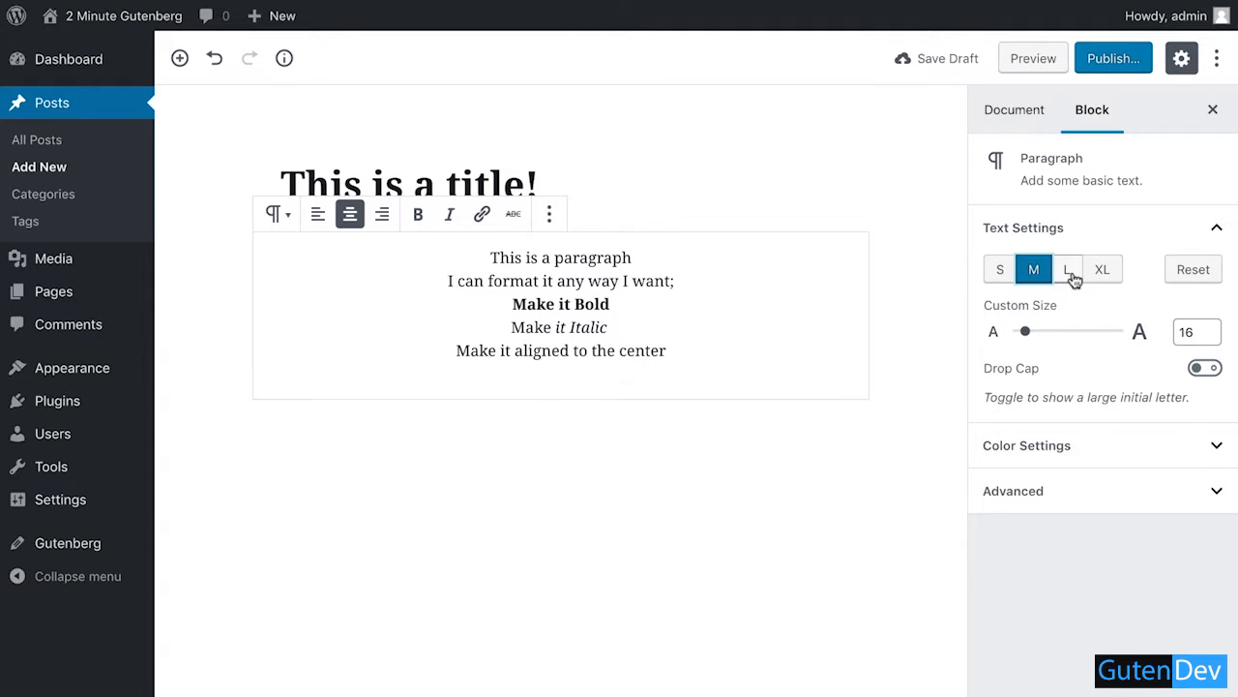
{"action": "left_click", "coordinate": [1070, 275]}
{"action": "left_click", "coordinate": [1104, 275]}
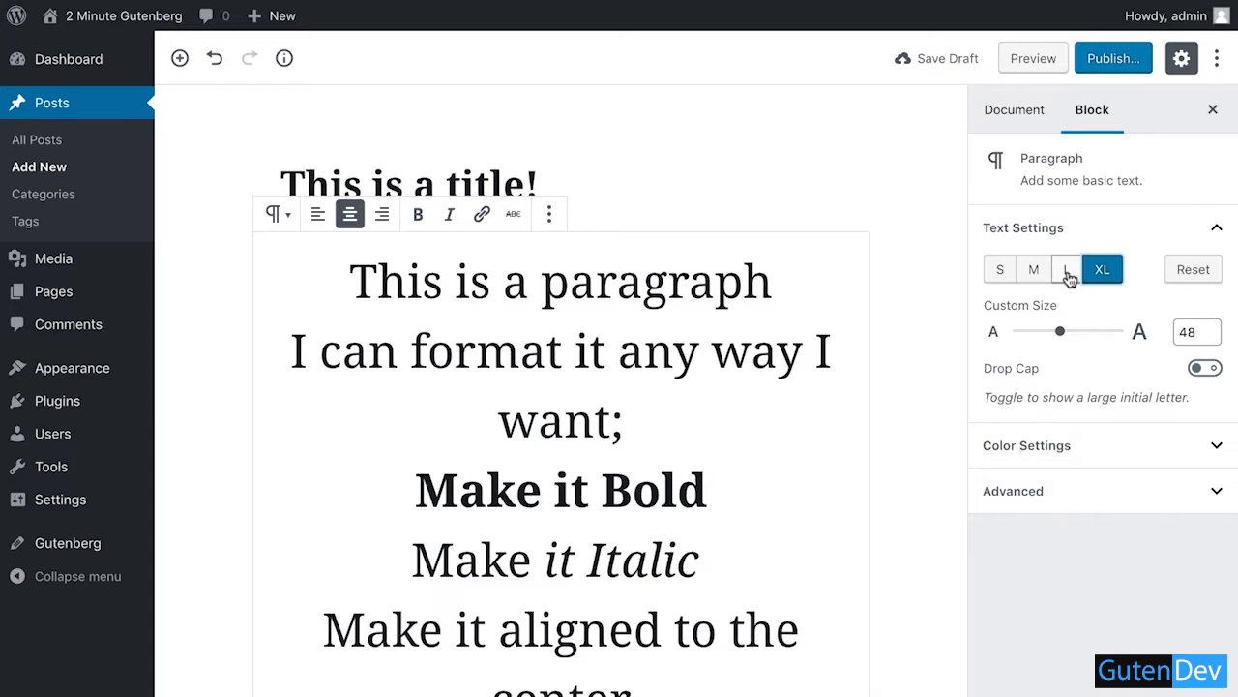
{"action": "left_click", "coordinate": [1069, 276]}
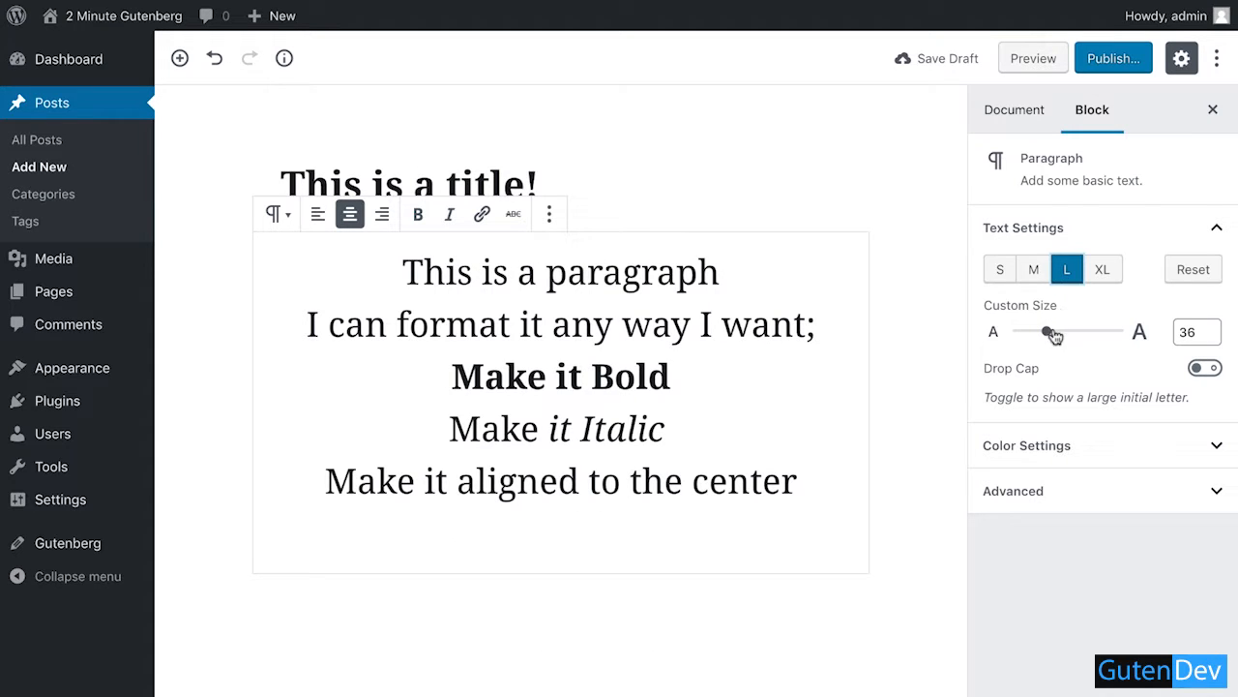
{"action": "mouse_move", "coordinate": [1045, 332]}
{"action": "left_mouse_down"}
{"action": "mouse_move", "coordinate": [1103, 334]}
{"action": "mouse_move", "coordinate": [1059, 332]}
{"action": "left_mouse_up"}
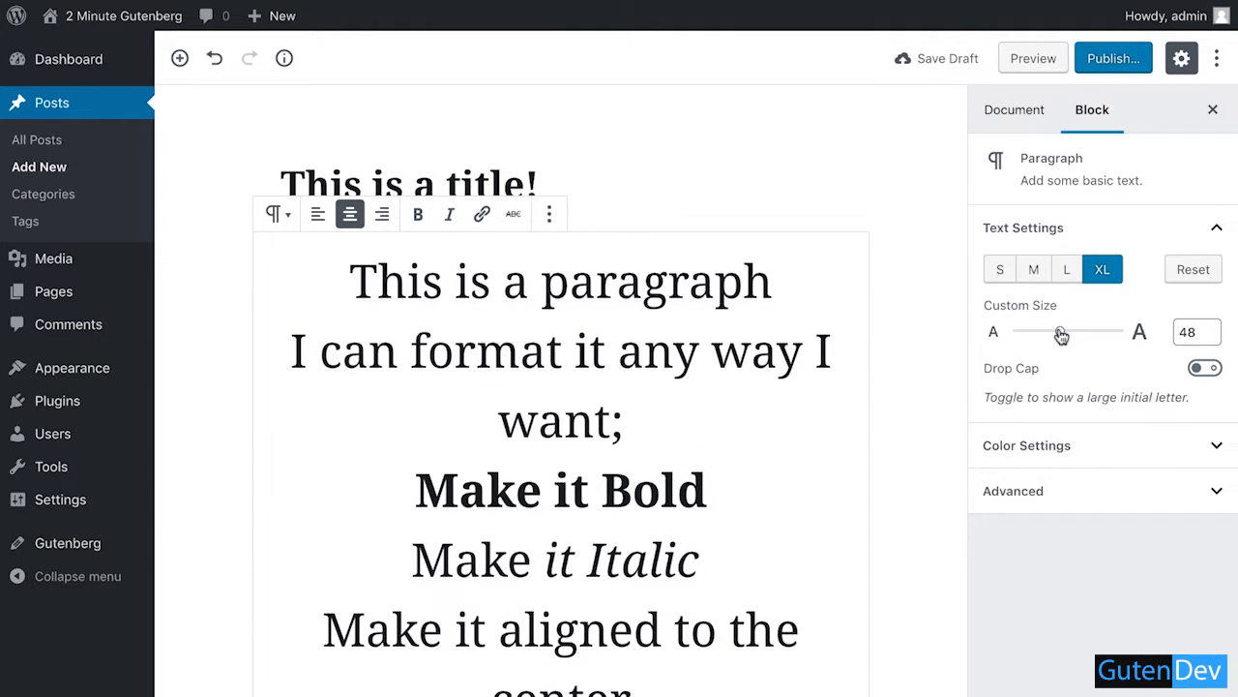
{"action": "left_click", "coordinate": [1206, 375]}
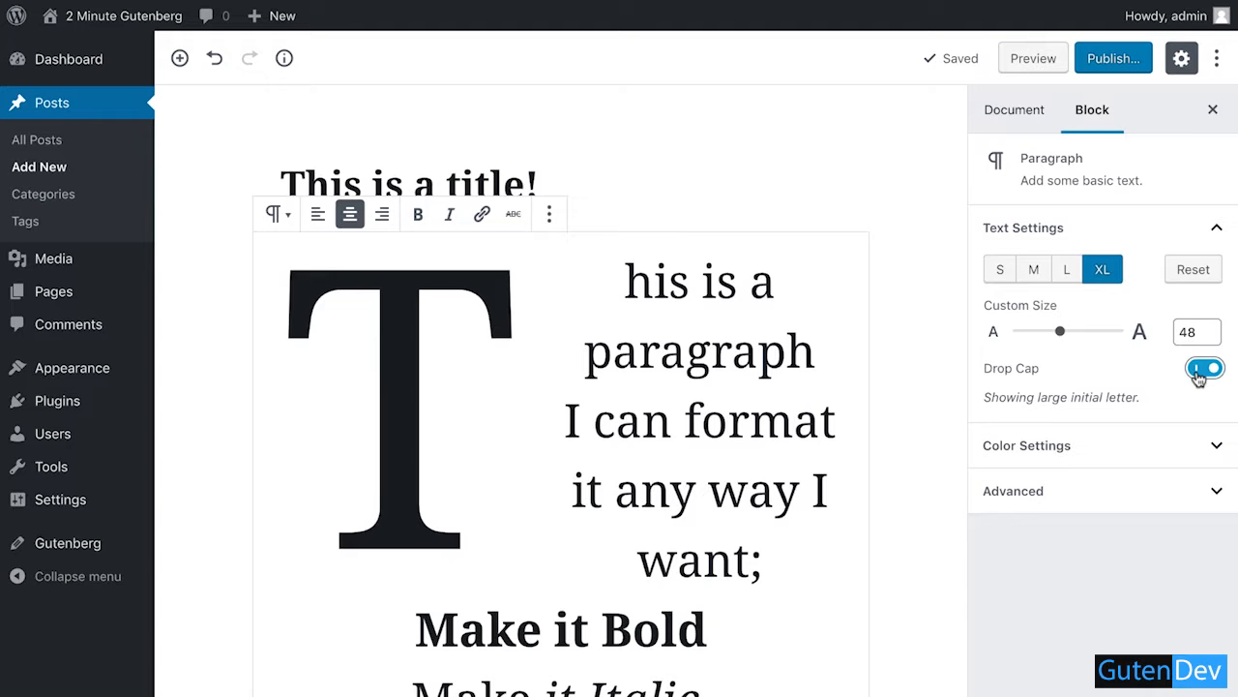
{"action": "left_click", "coordinate": [1200, 375]}
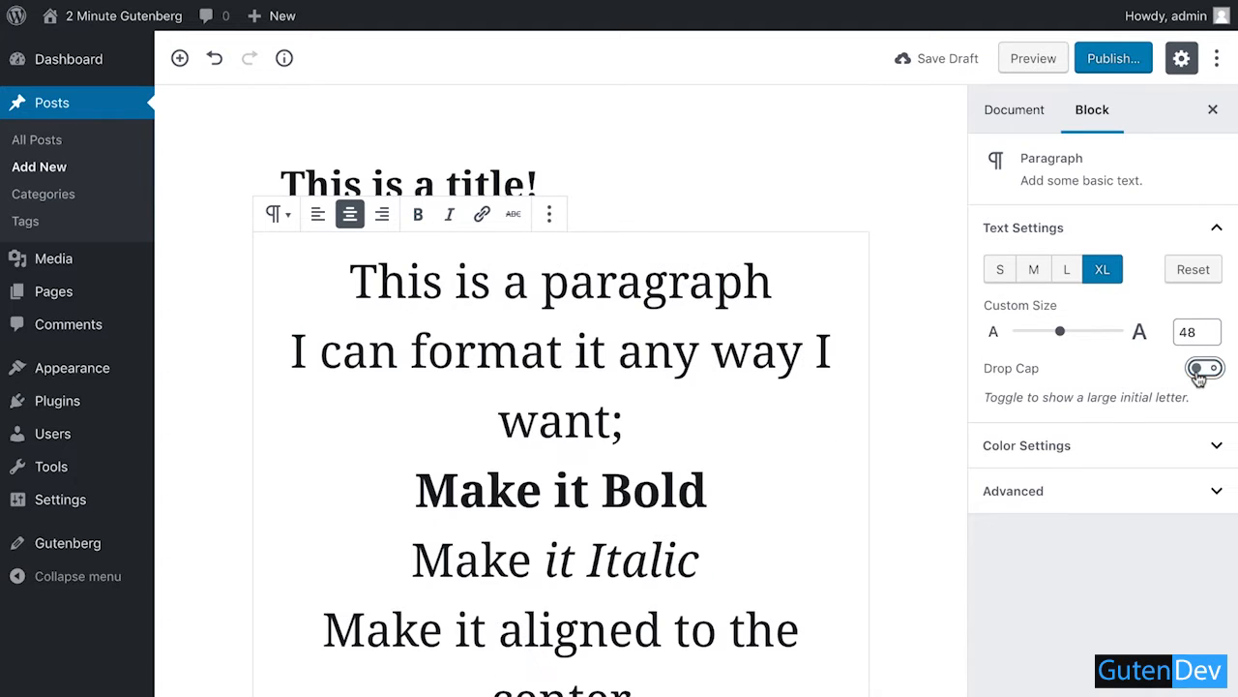
Step: Try the orange and yellow swatches for both the paragraph's background color and its text color
{"action": "left_click", "coordinate": [1207, 450]}
{"action": "left_click", "coordinate": [1077, 517]}
{"action": "left_click", "coordinate": [1118, 517]}
{"action": "scroll", "coordinate": [1065, 568], "scroll_direction": "down", "scroll_amount": 2}
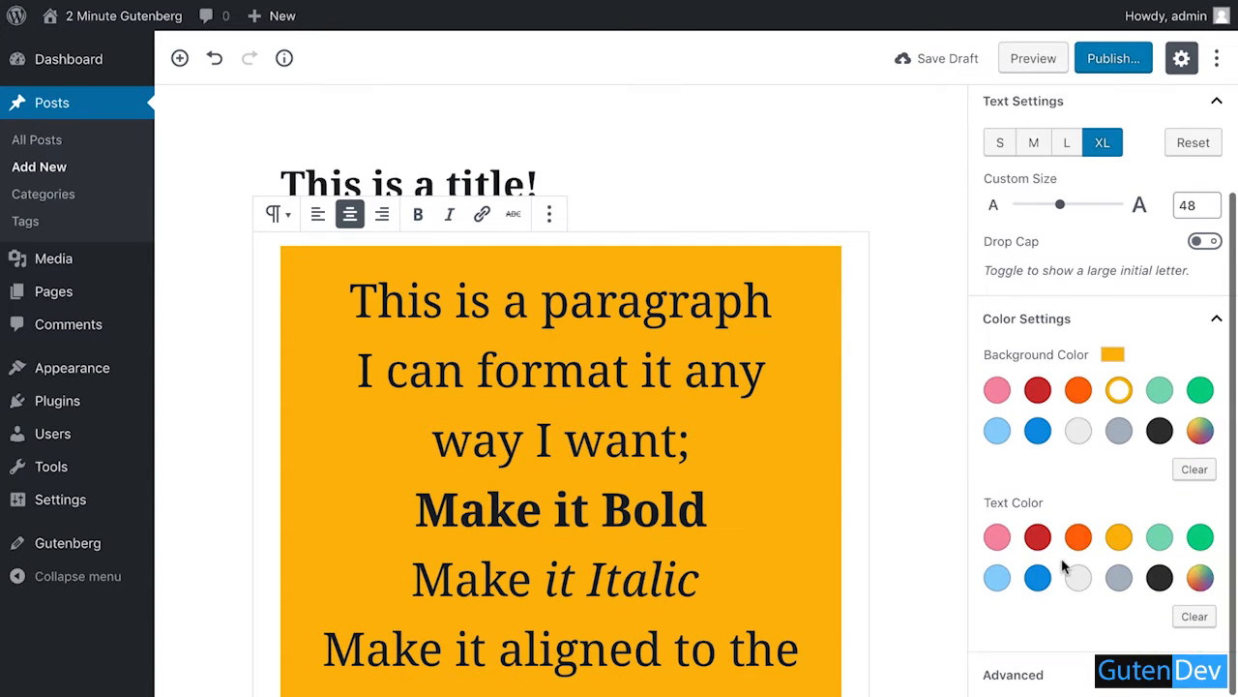
{"action": "left_click", "coordinate": [1078, 537]}
{"action": "left_click", "coordinate": [1119, 540]}
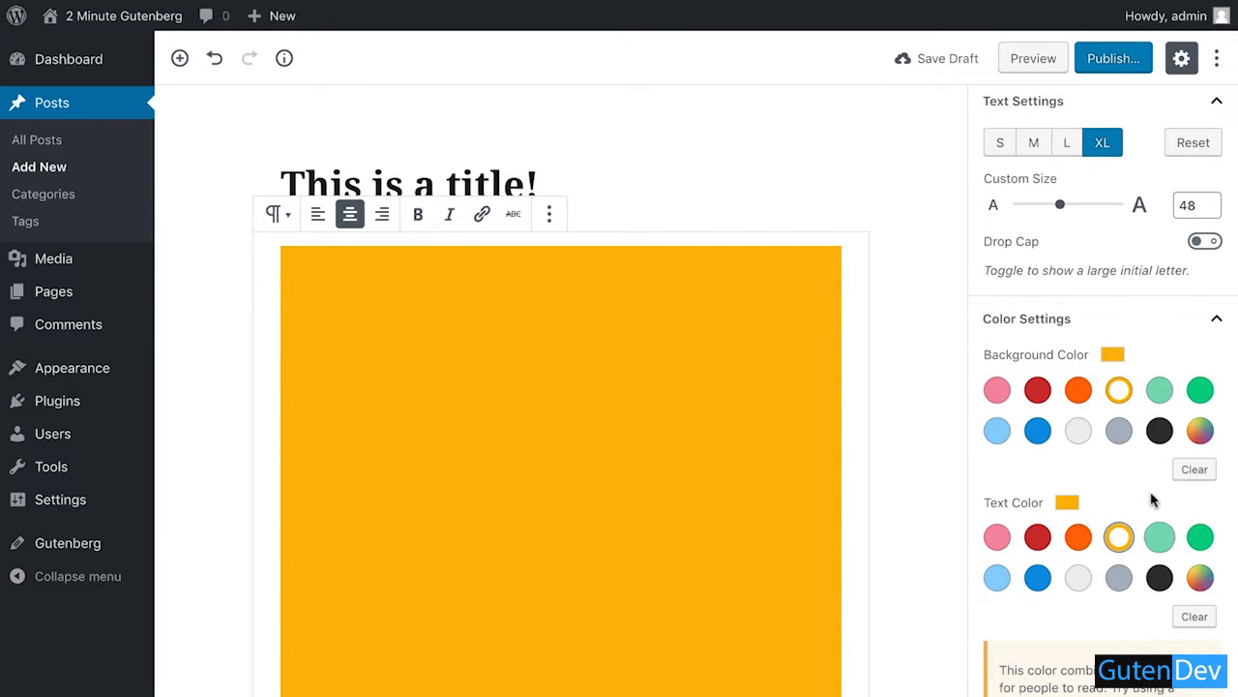
Step: Set the paragraph's background color to blue, after trying pink, and its text color to light gray
{"action": "left_click", "coordinate": [999, 390]}
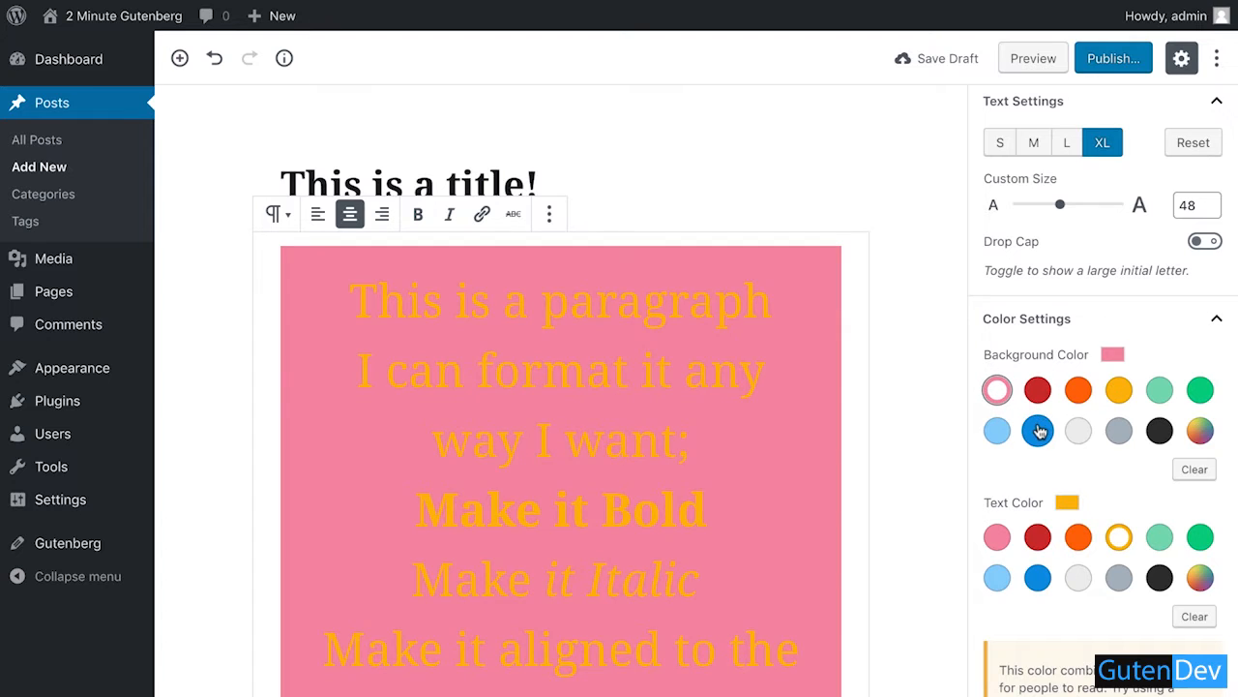
{"action": "left_click", "coordinate": [1038, 429]}
{"action": "left_click", "coordinate": [1080, 579]}
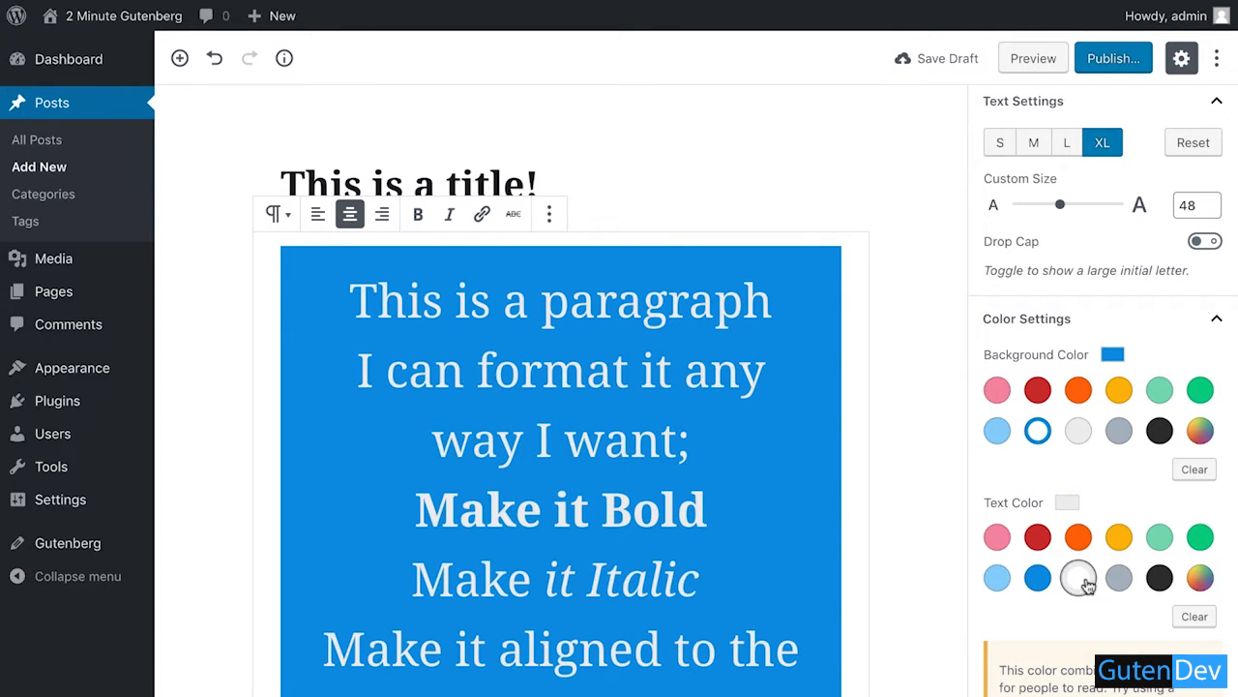
Step: Publish the post
{"action": "scroll", "coordinate": [1086, 586], "scroll_direction": "down", "scroll_amount": 2}
{"action": "scroll", "coordinate": [1086, 578], "scroll_direction": "up", "scroll_amount": 3}
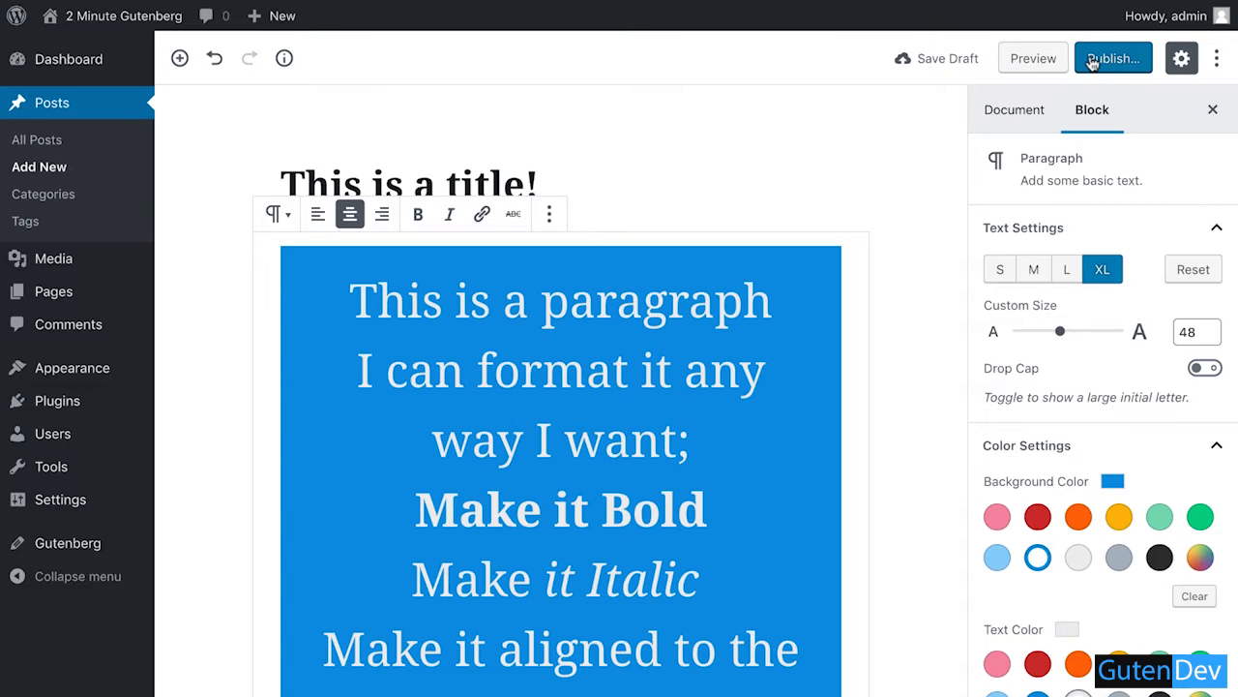
{"action": "left_click", "coordinate": [1090, 61]}
{"action": "left_click", "coordinate": [1098, 58]}
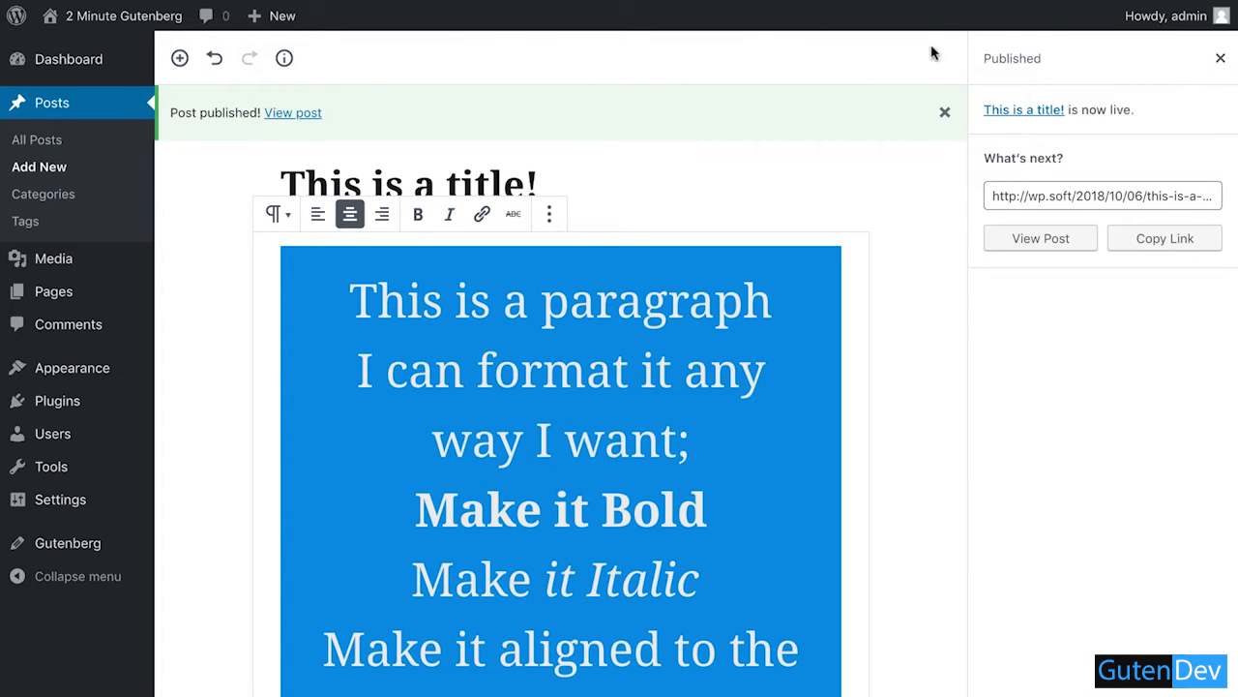
Step: Open the published post on the site and examine how the formatted paragraph appears
{"action": "left_click", "coordinate": [310, 114]}
{"action": "scroll", "coordinate": [518, 519], "scroll_direction": "down", "scroll_amount": 3}
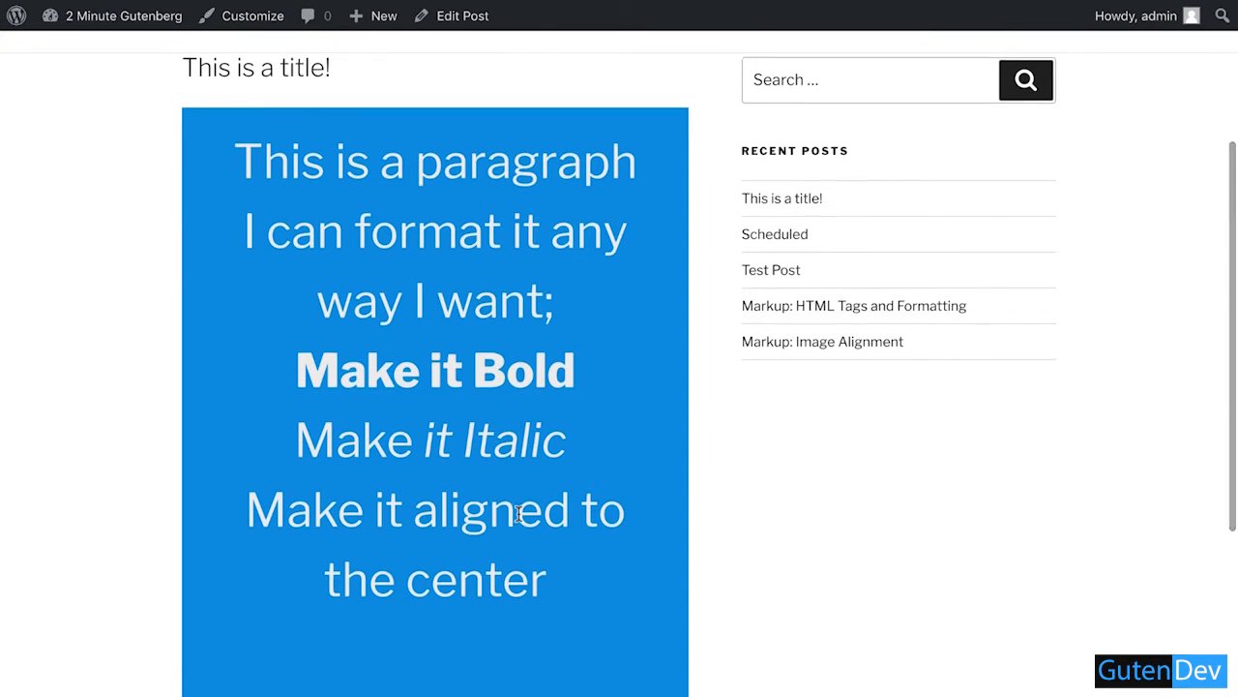
{"action": "scroll", "coordinate": [519, 514], "scroll_direction": "down", "scroll_amount": 3}
{"action": "scroll", "coordinate": [517, 520], "scroll_direction": "up", "scroll_amount": 3}
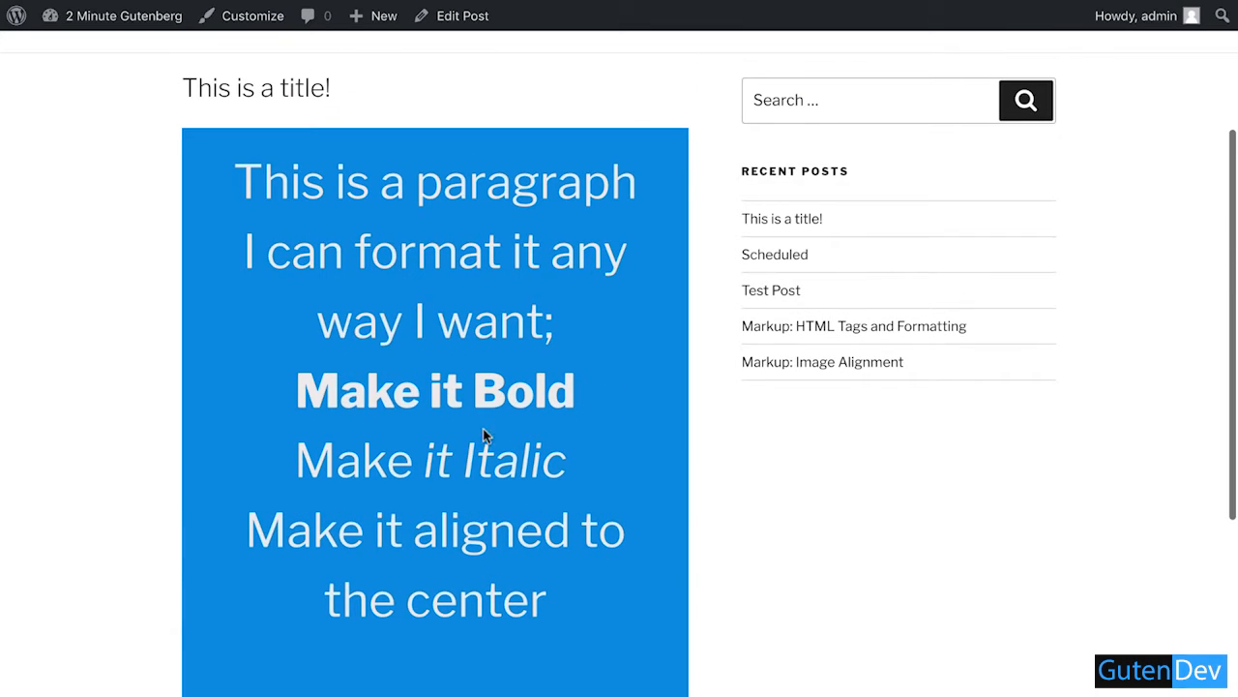